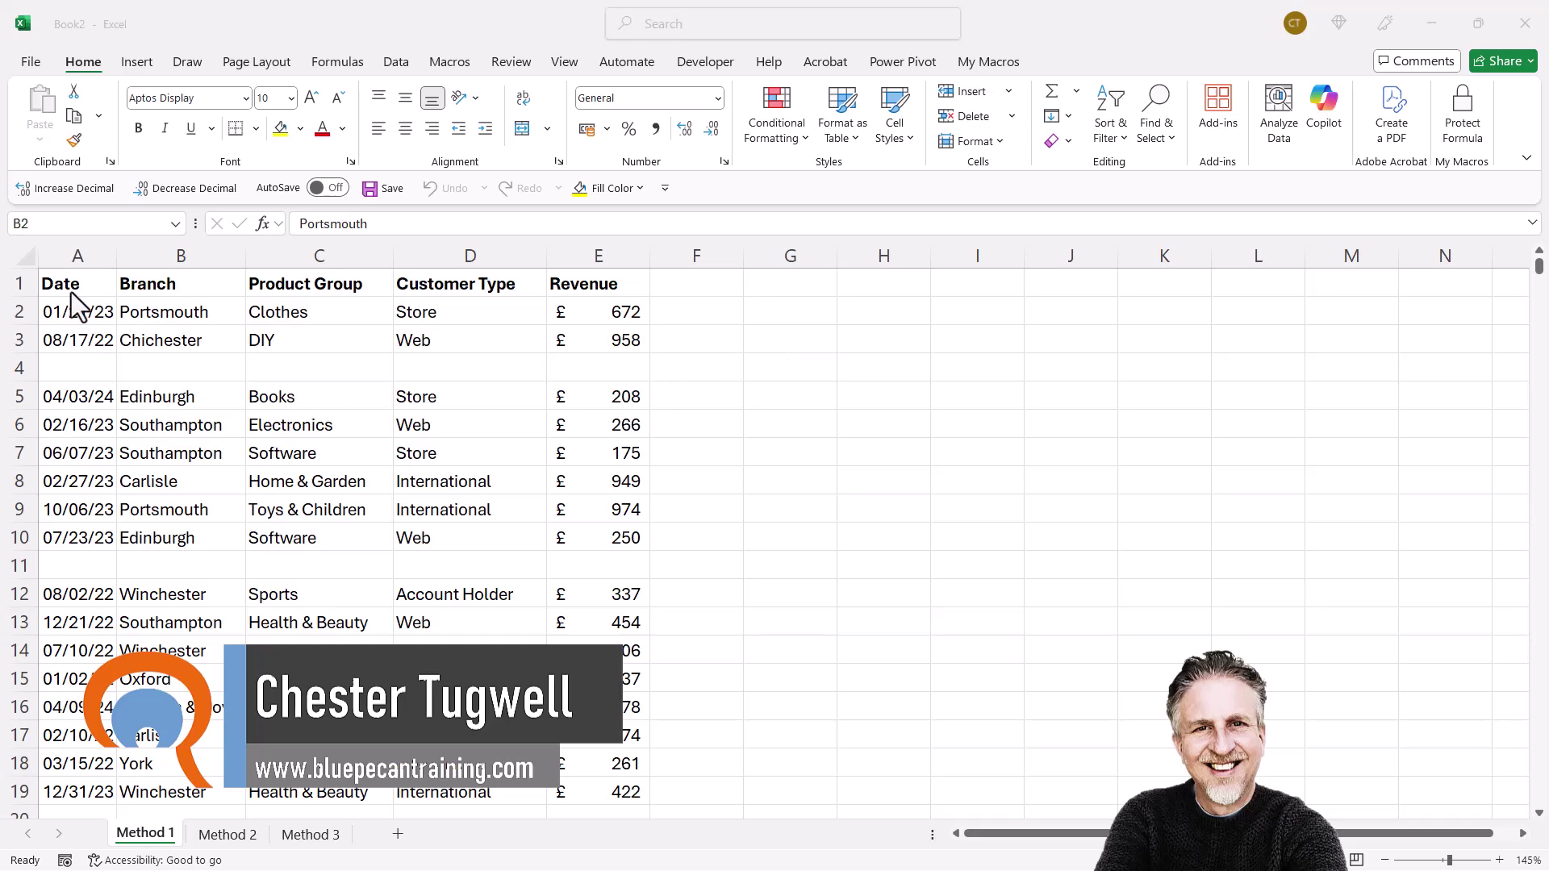
Step: Select the Method 1 sales table from A1 to E44, then return to the top
left_click_drag(77, 283, 582, 590)
scroll(578, 543, "up", 11)
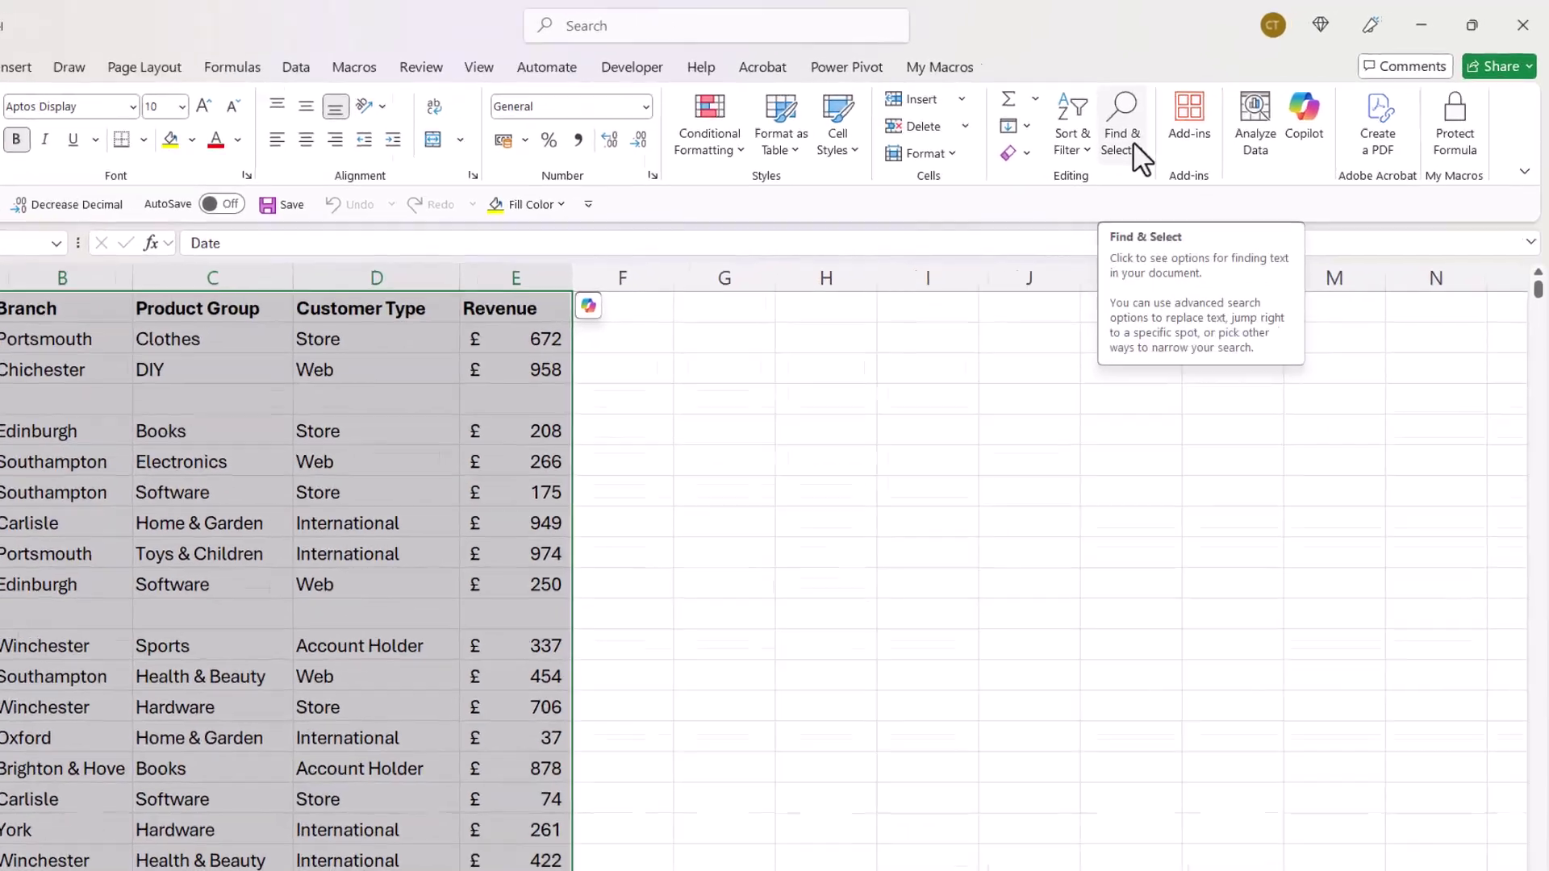
Step: Select every blank cell in the Method 1 table using Go To Special > Blanks
left_click(1165, 130)
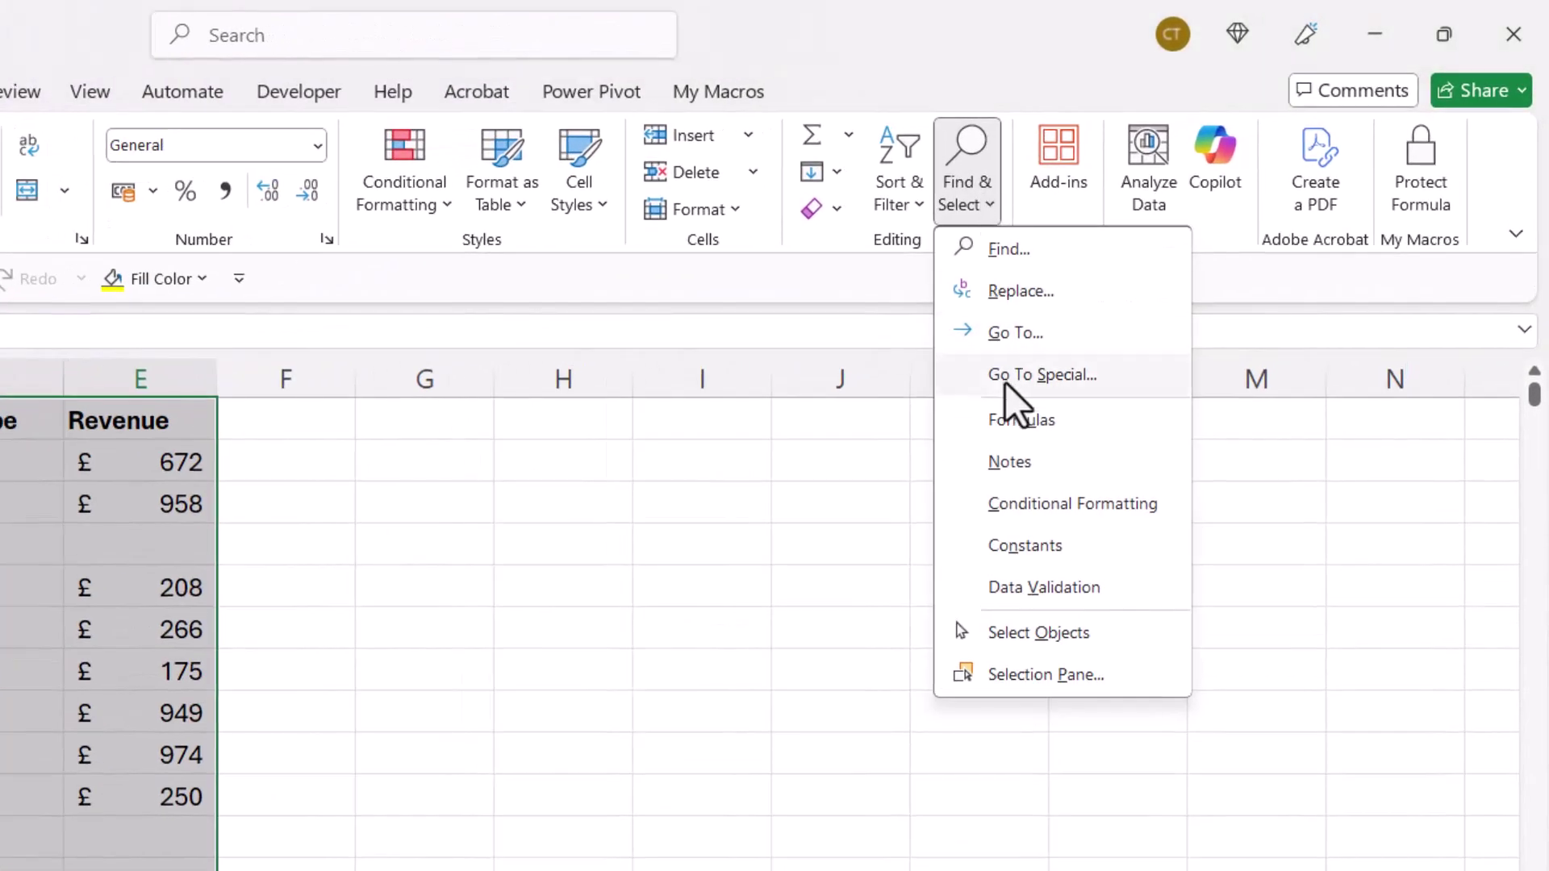
left_click(1005, 382)
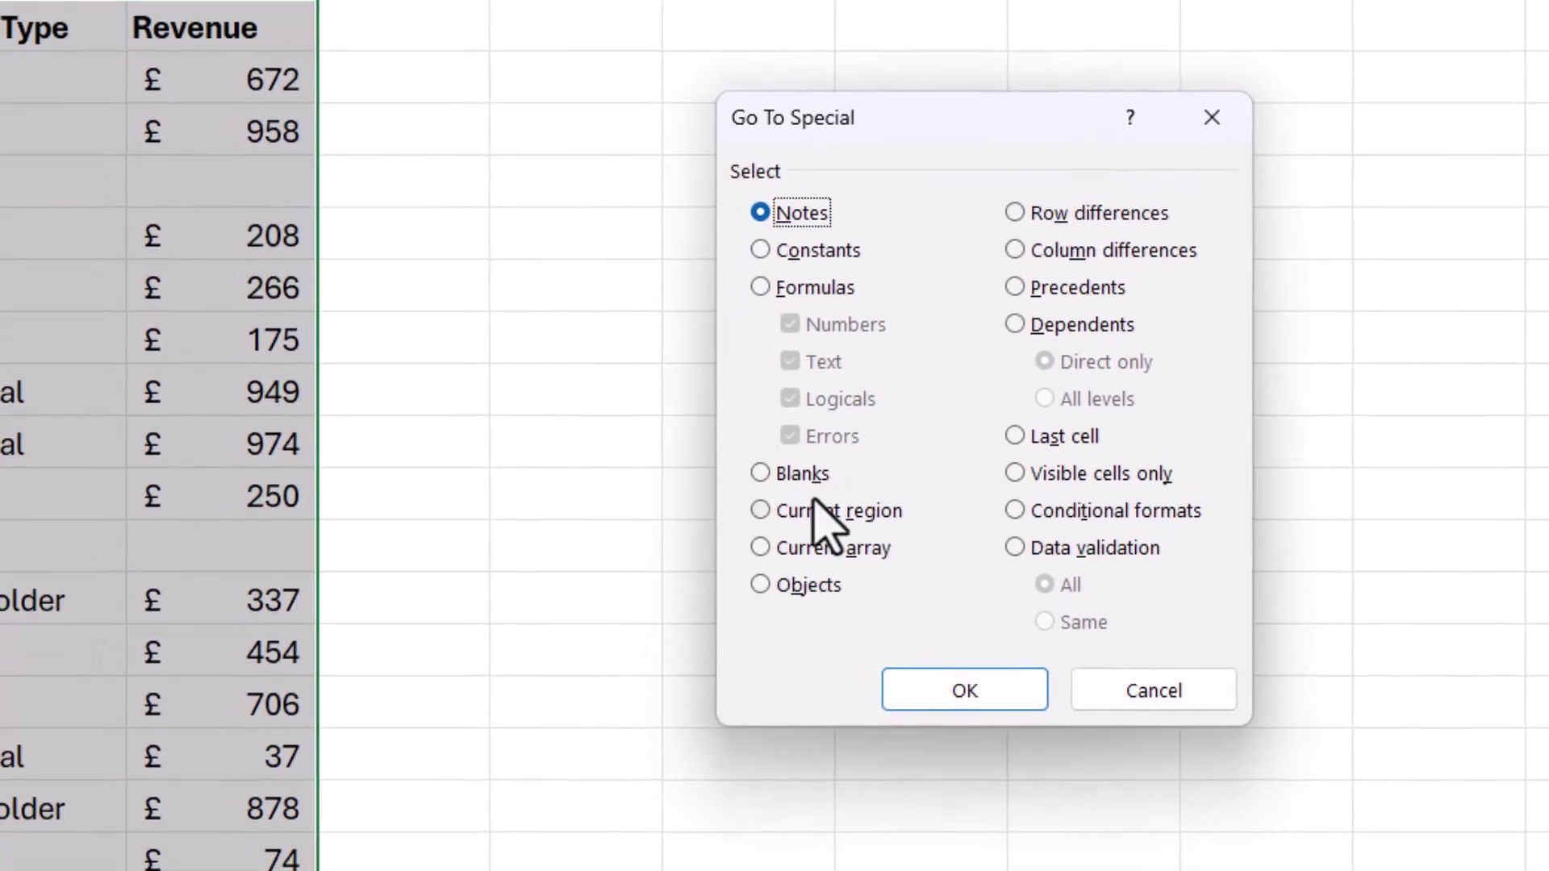
left_click(799, 474)
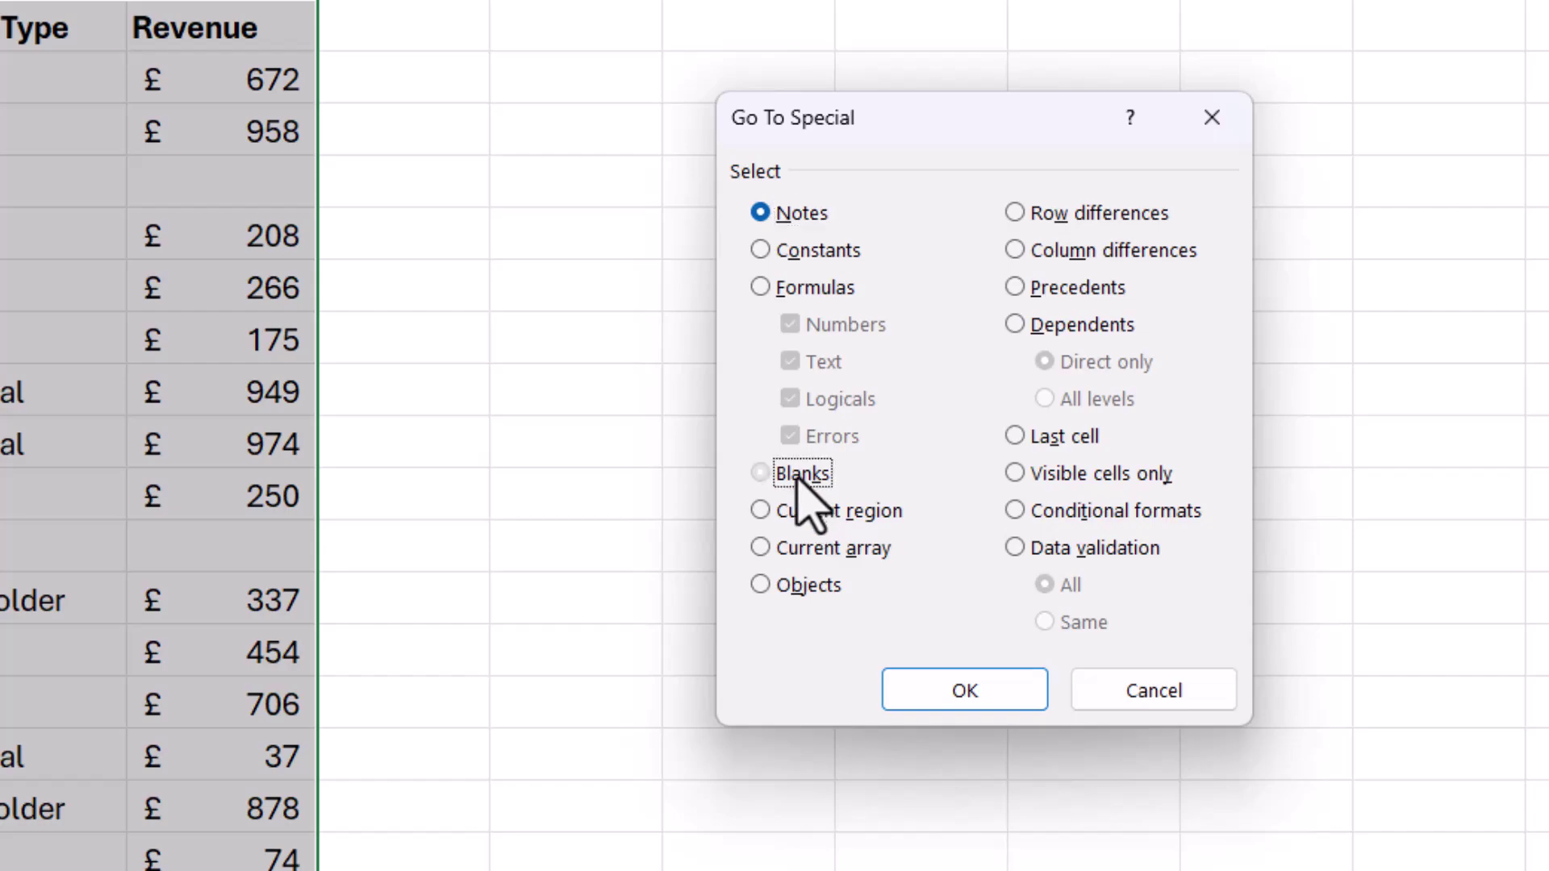
left_click(916, 695)
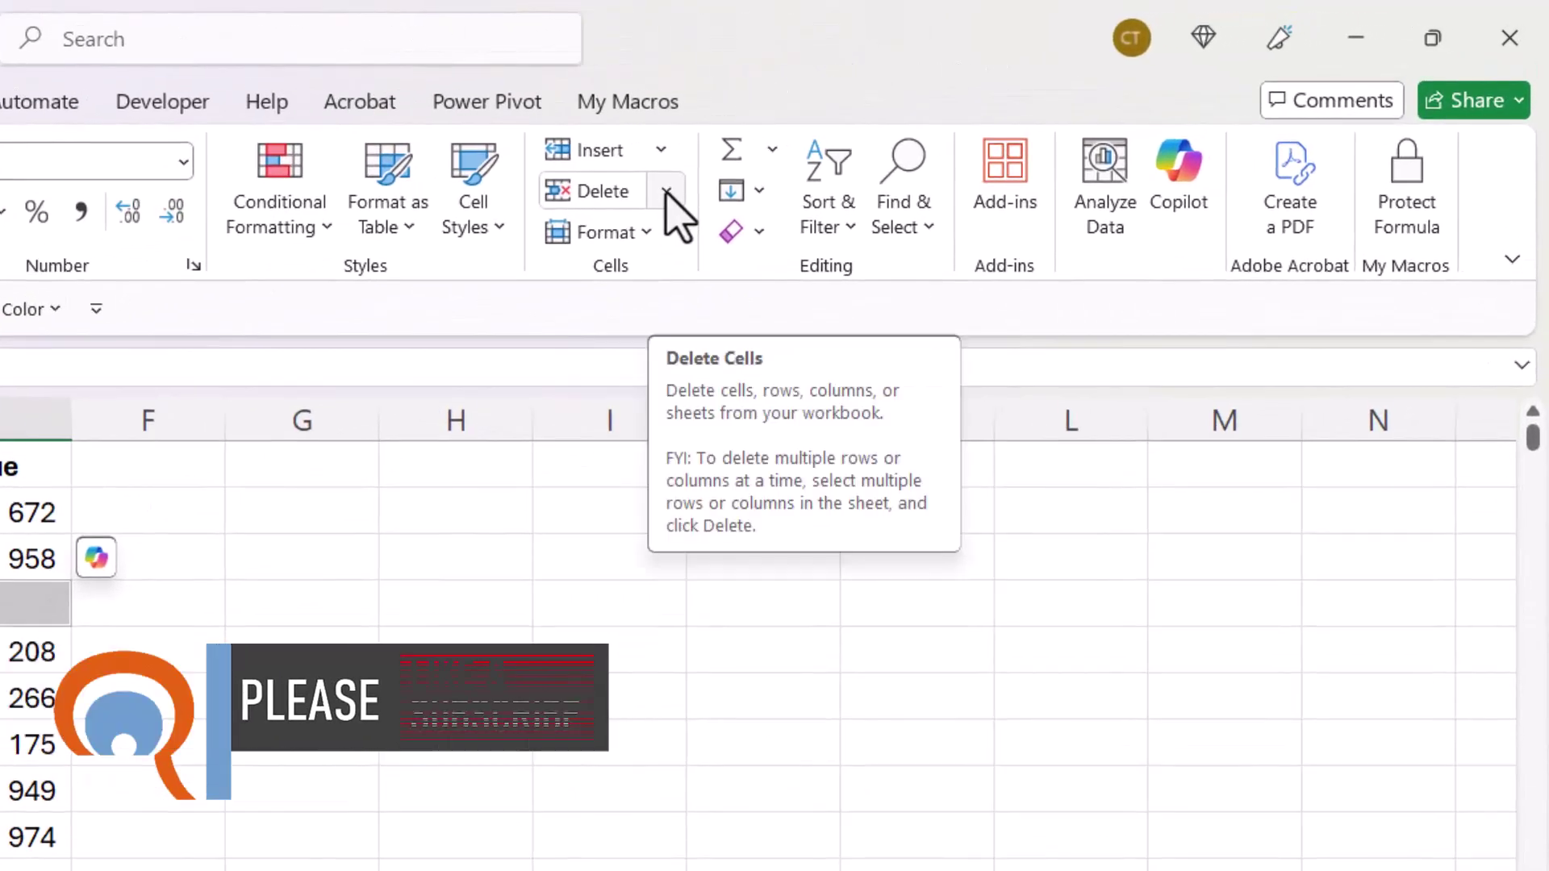
Step: Delete the sheet rows holding the blanks, then go to the Method 2 table
left_click(666, 192)
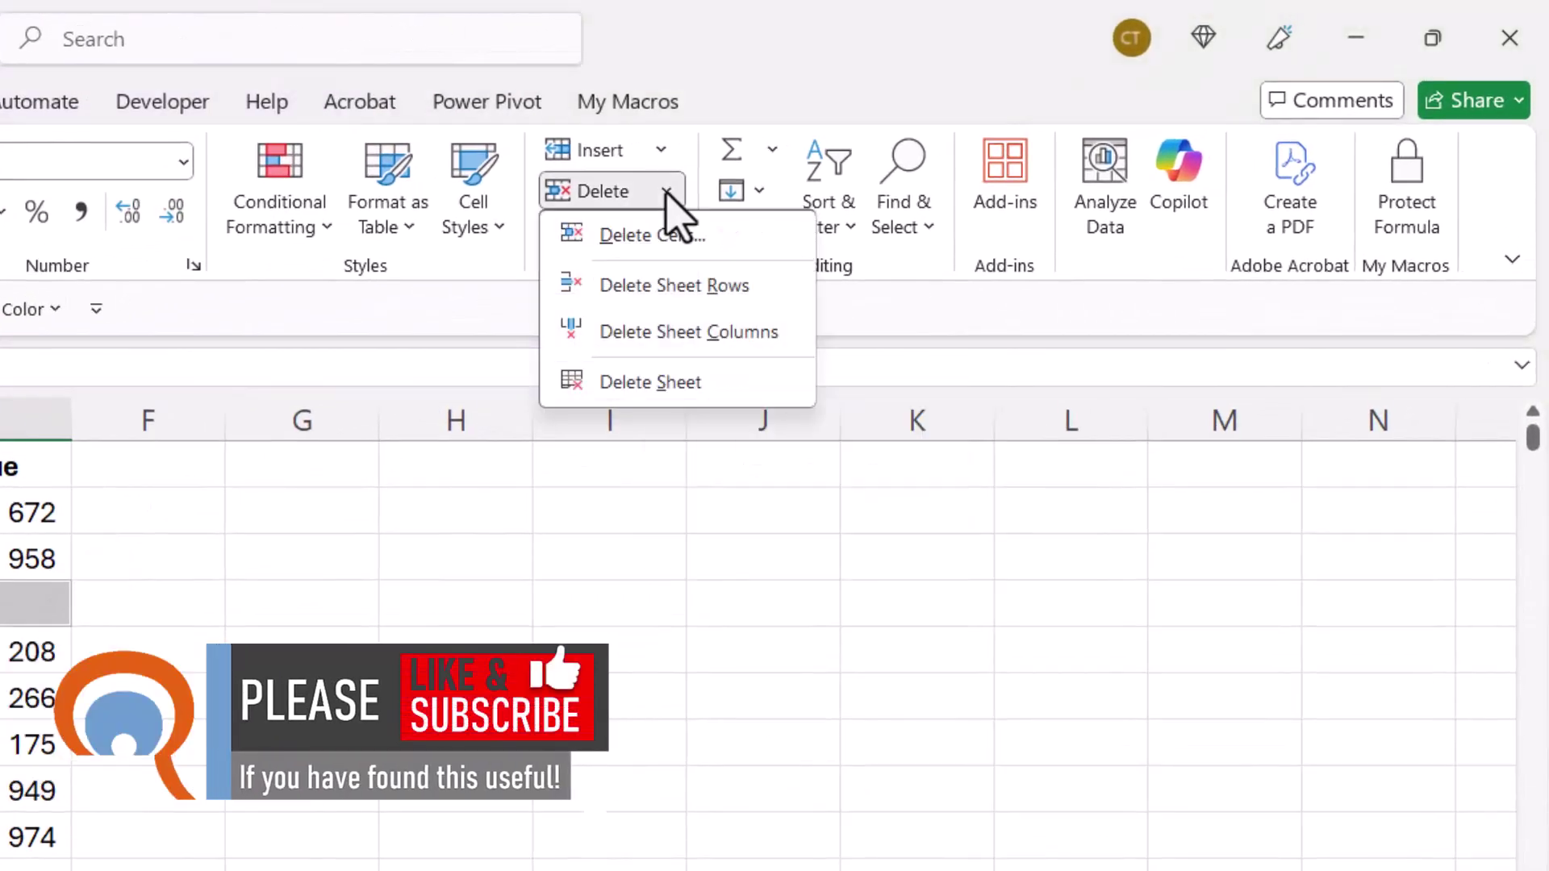
left_click(651, 297)
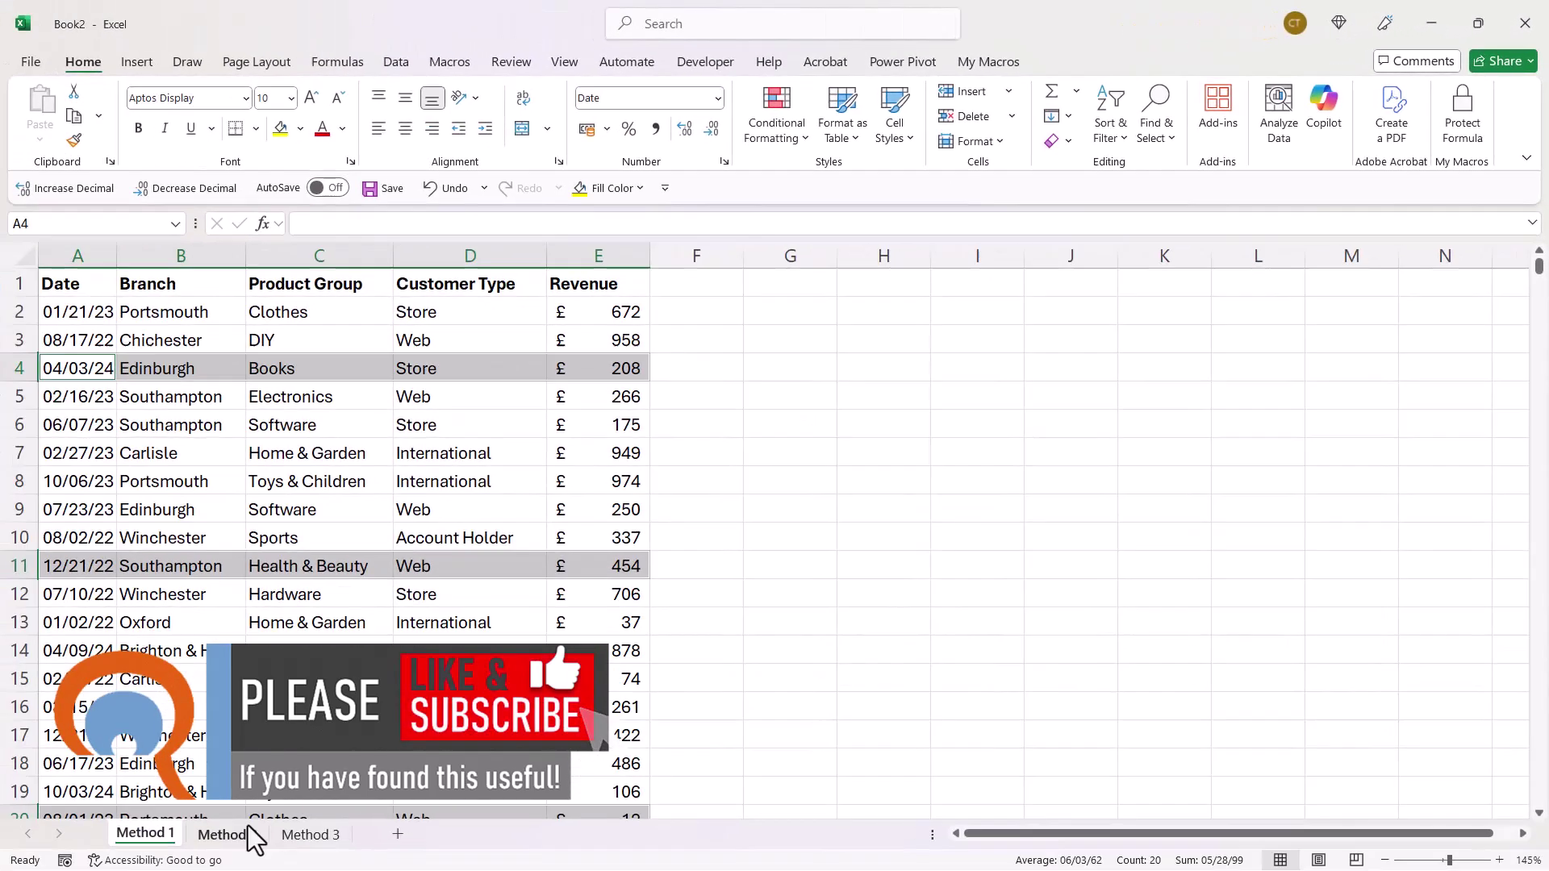
left_click(242, 835)
left_click(333, 400)
Step: Select the Method 2 table A1:E44 and turn on Filter for its headers
left_click_drag(55, 283, 613, 613)
scroll(598, 486, "up", 20)
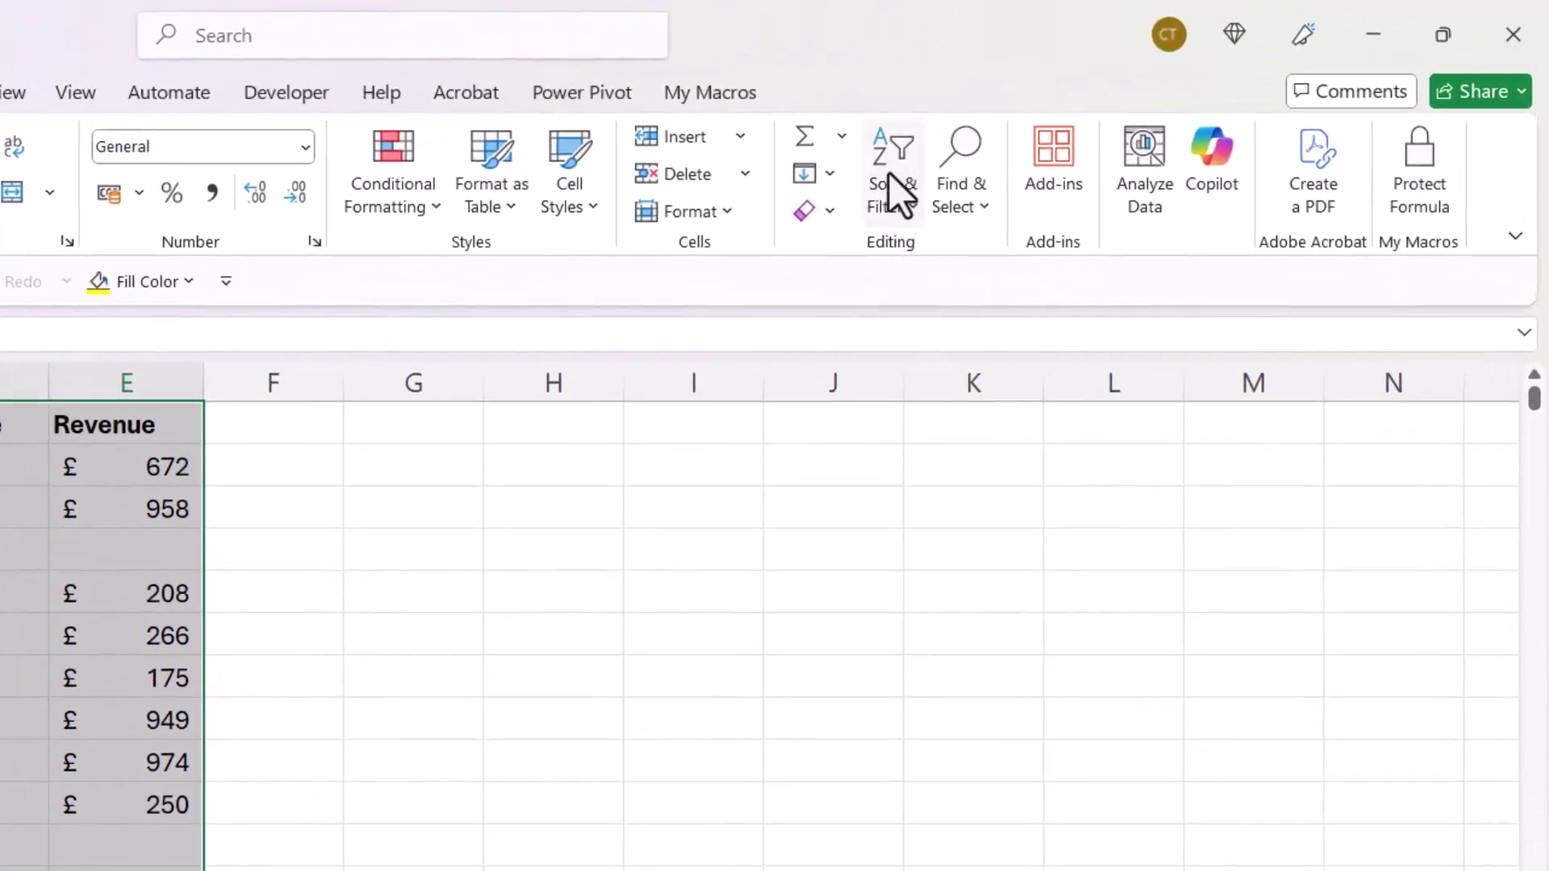
left_click(902, 190)
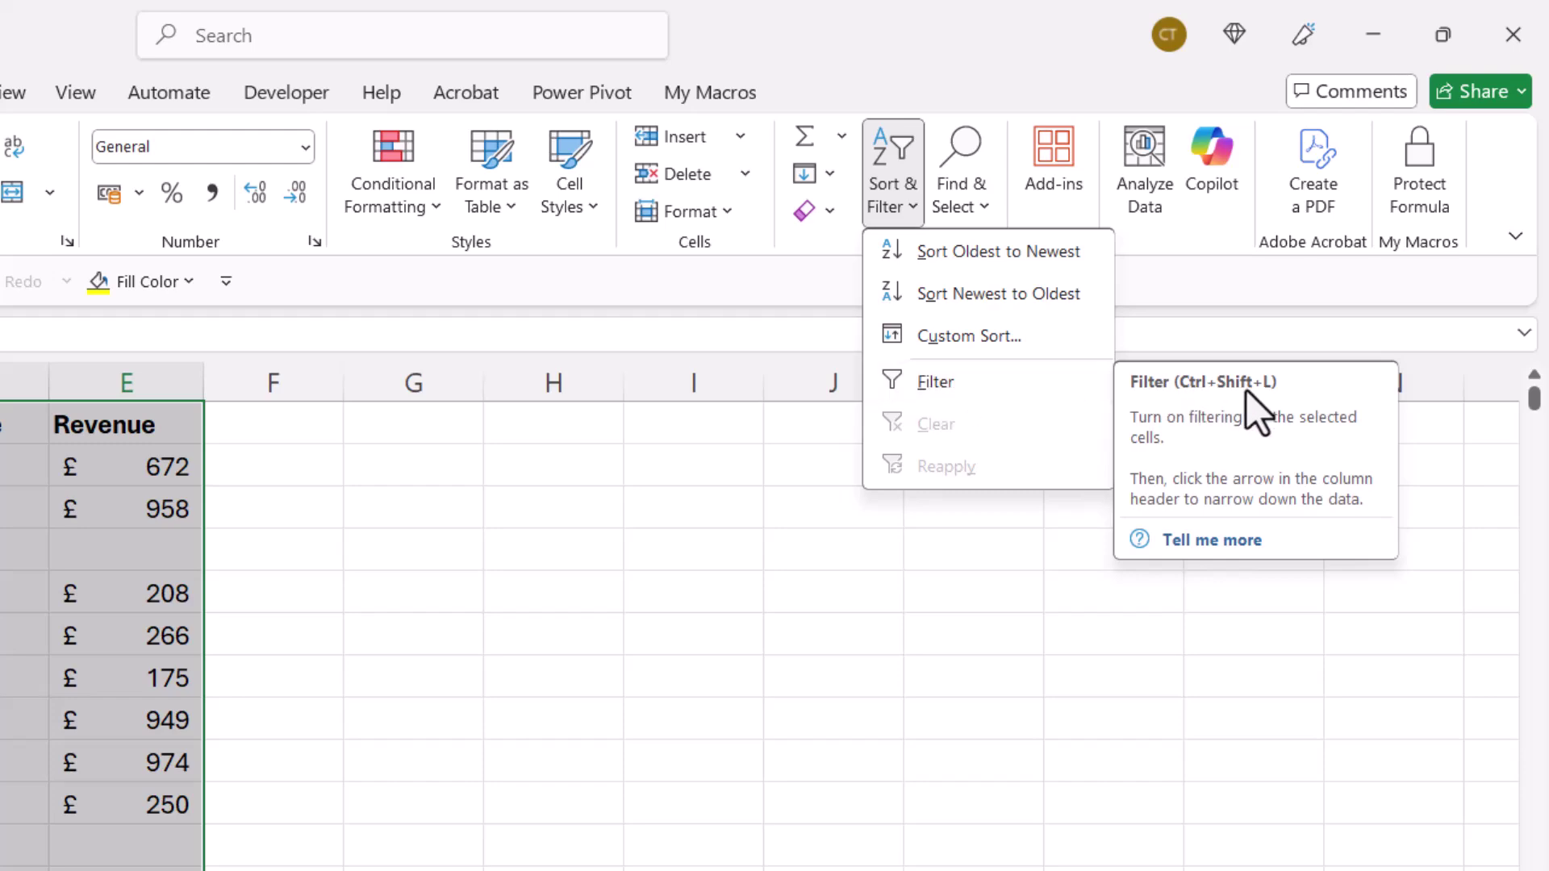
left_click(975, 384)
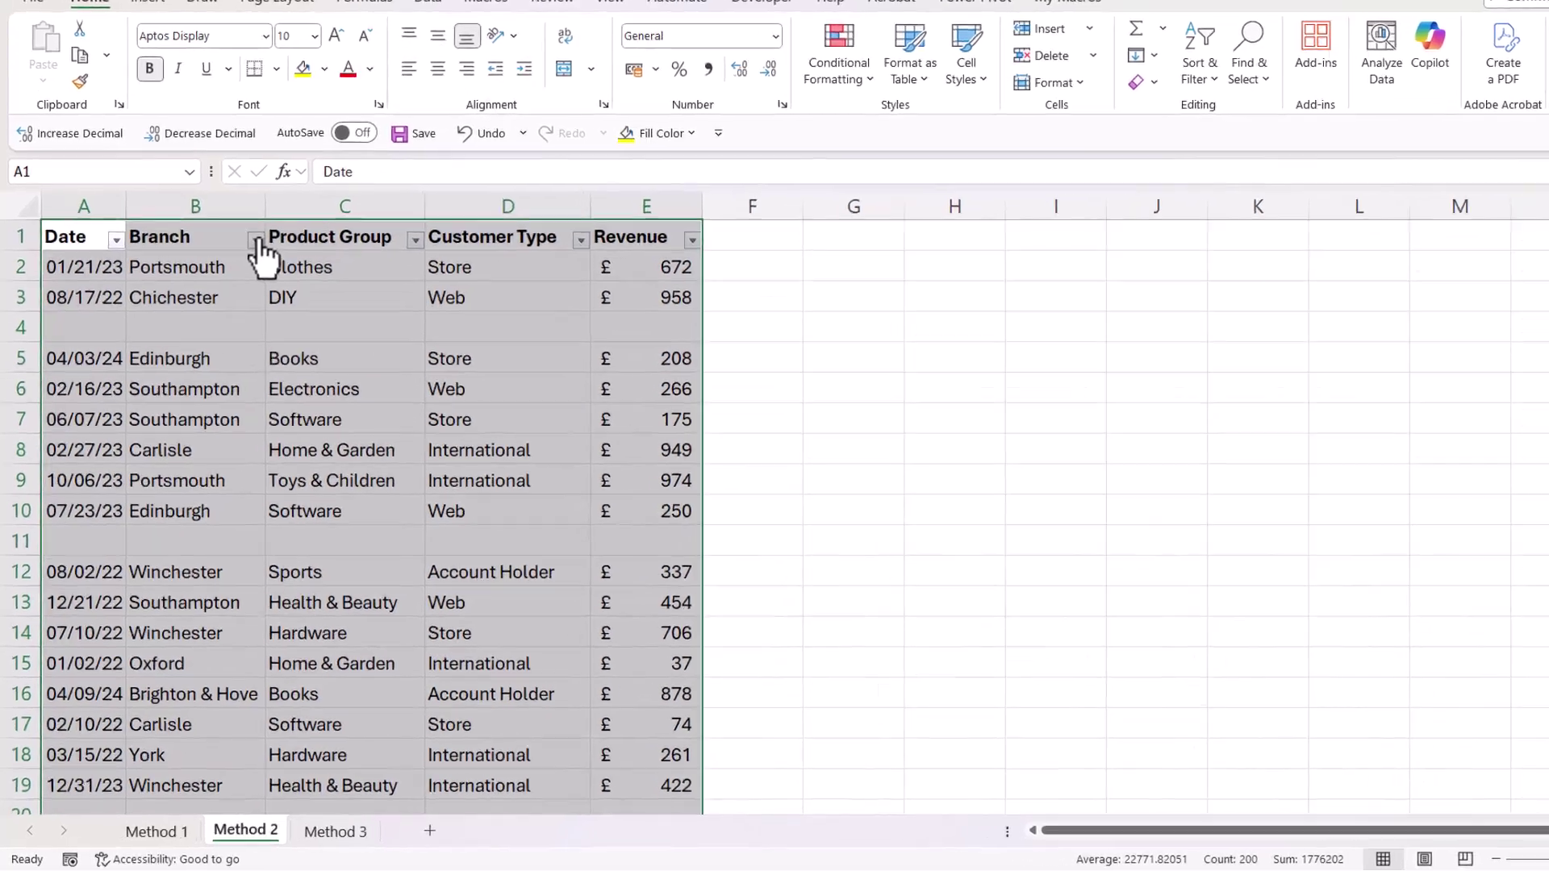
Step: Filter the Branch column to exclude (Blanks), leaving 39 records
left_click(237, 287)
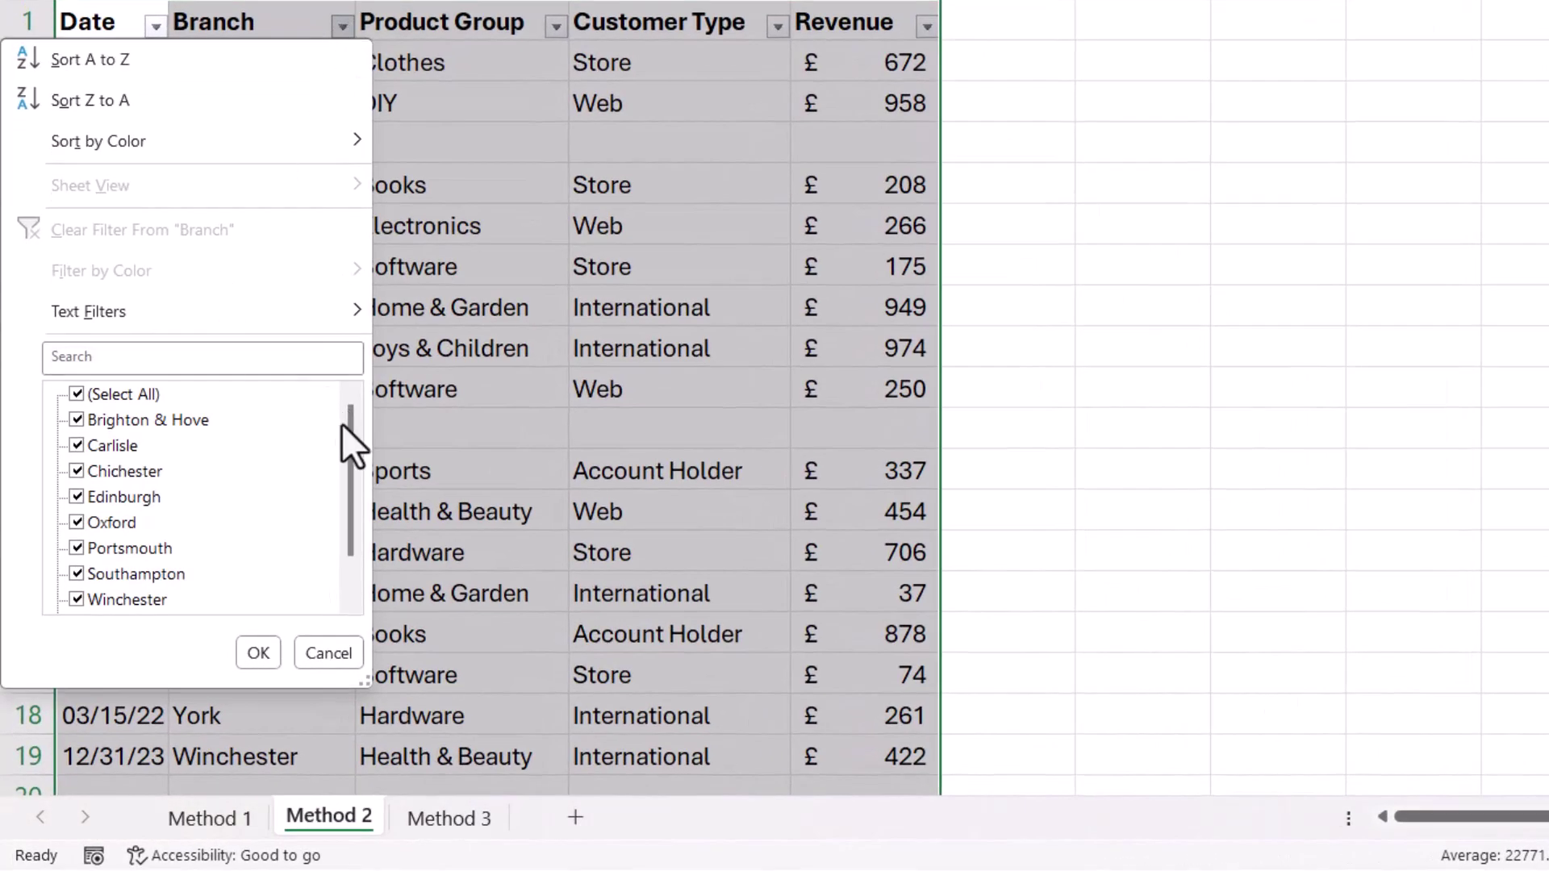
left_click_drag(343, 423, 343, 487)
left_click(77, 600)
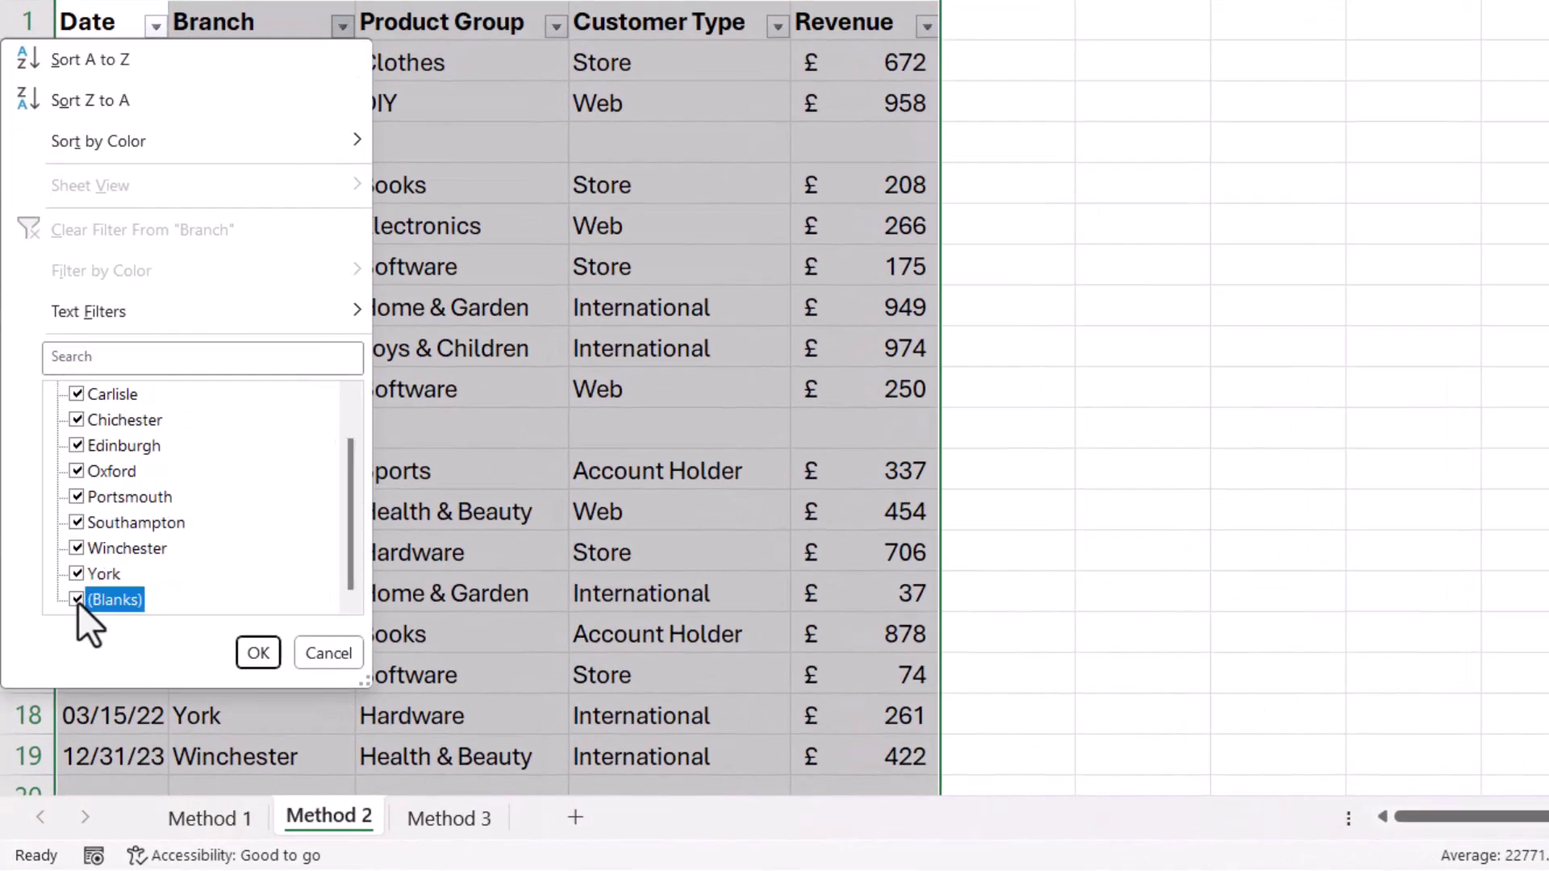
left_click(258, 653)
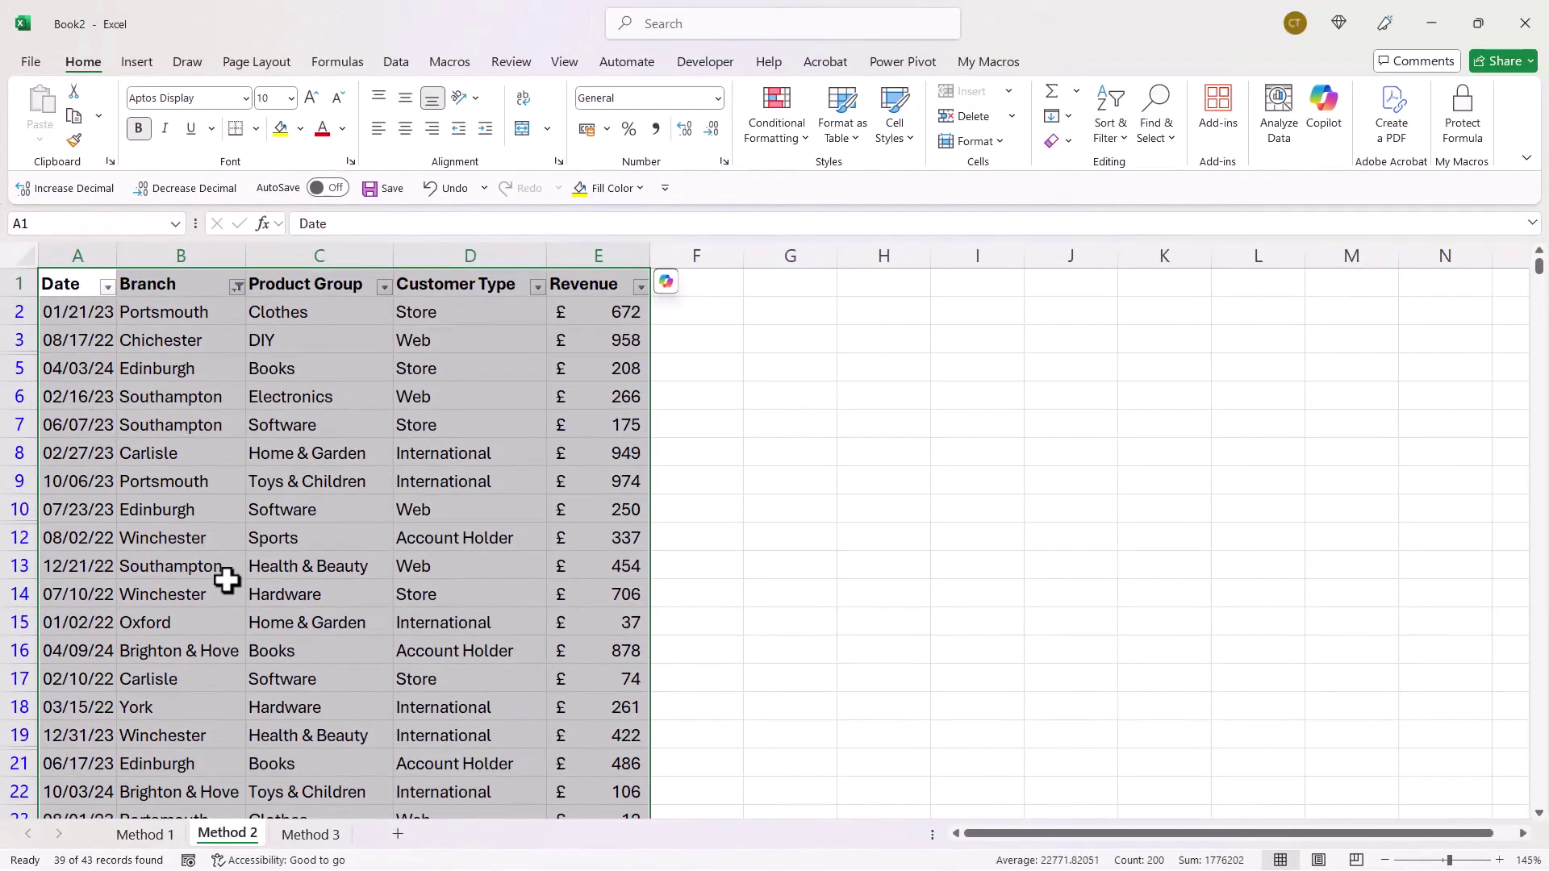
Step: Copy the 39 filtered records and paste them into new Sheet8
key("ctrl+c")
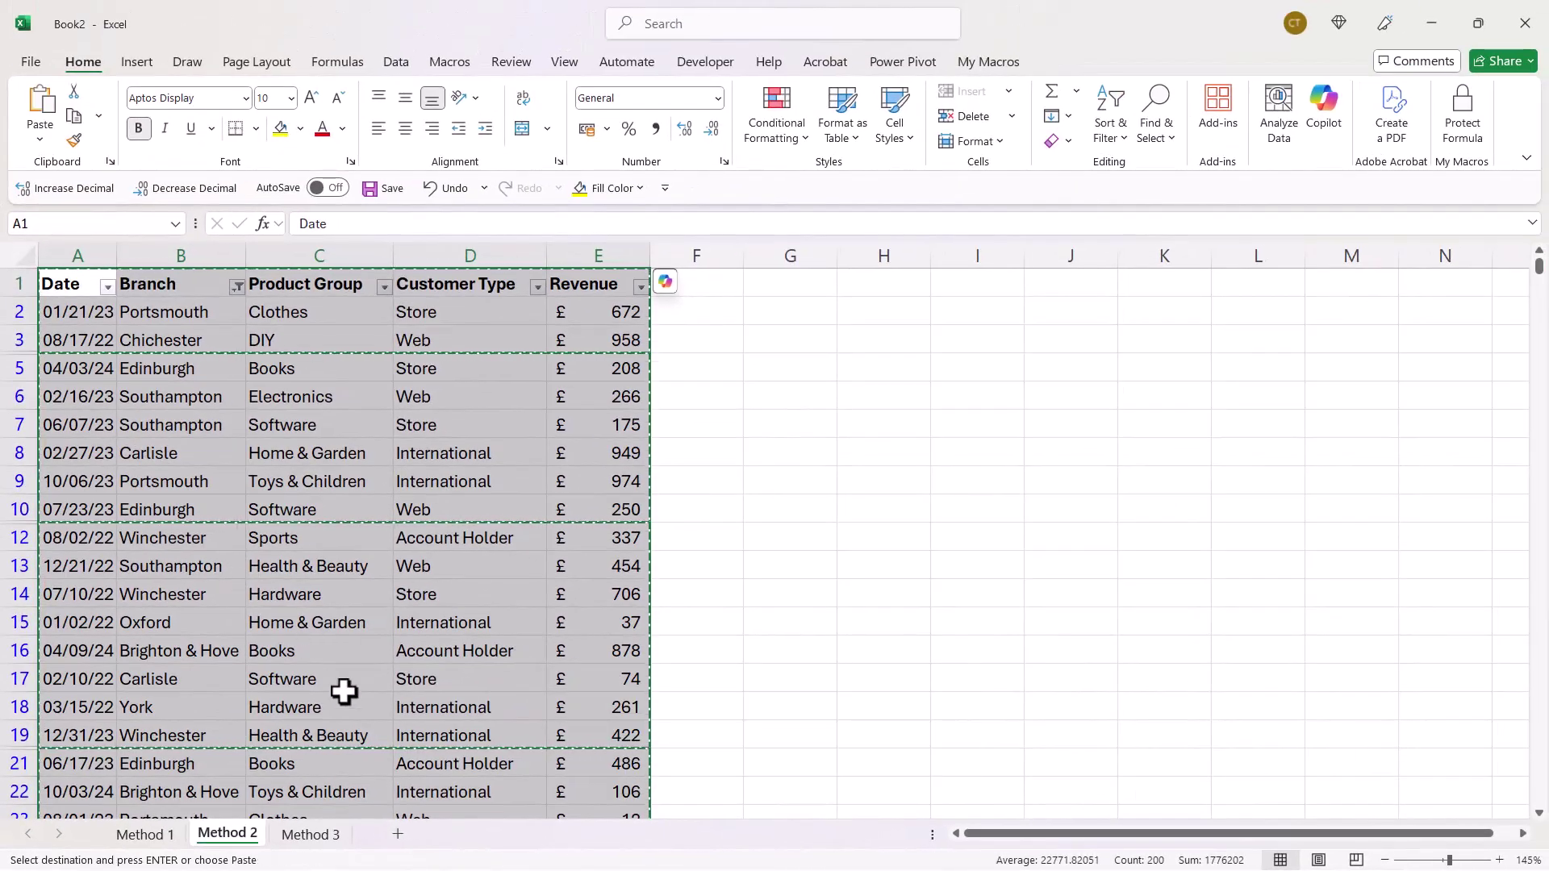
left_click(398, 836)
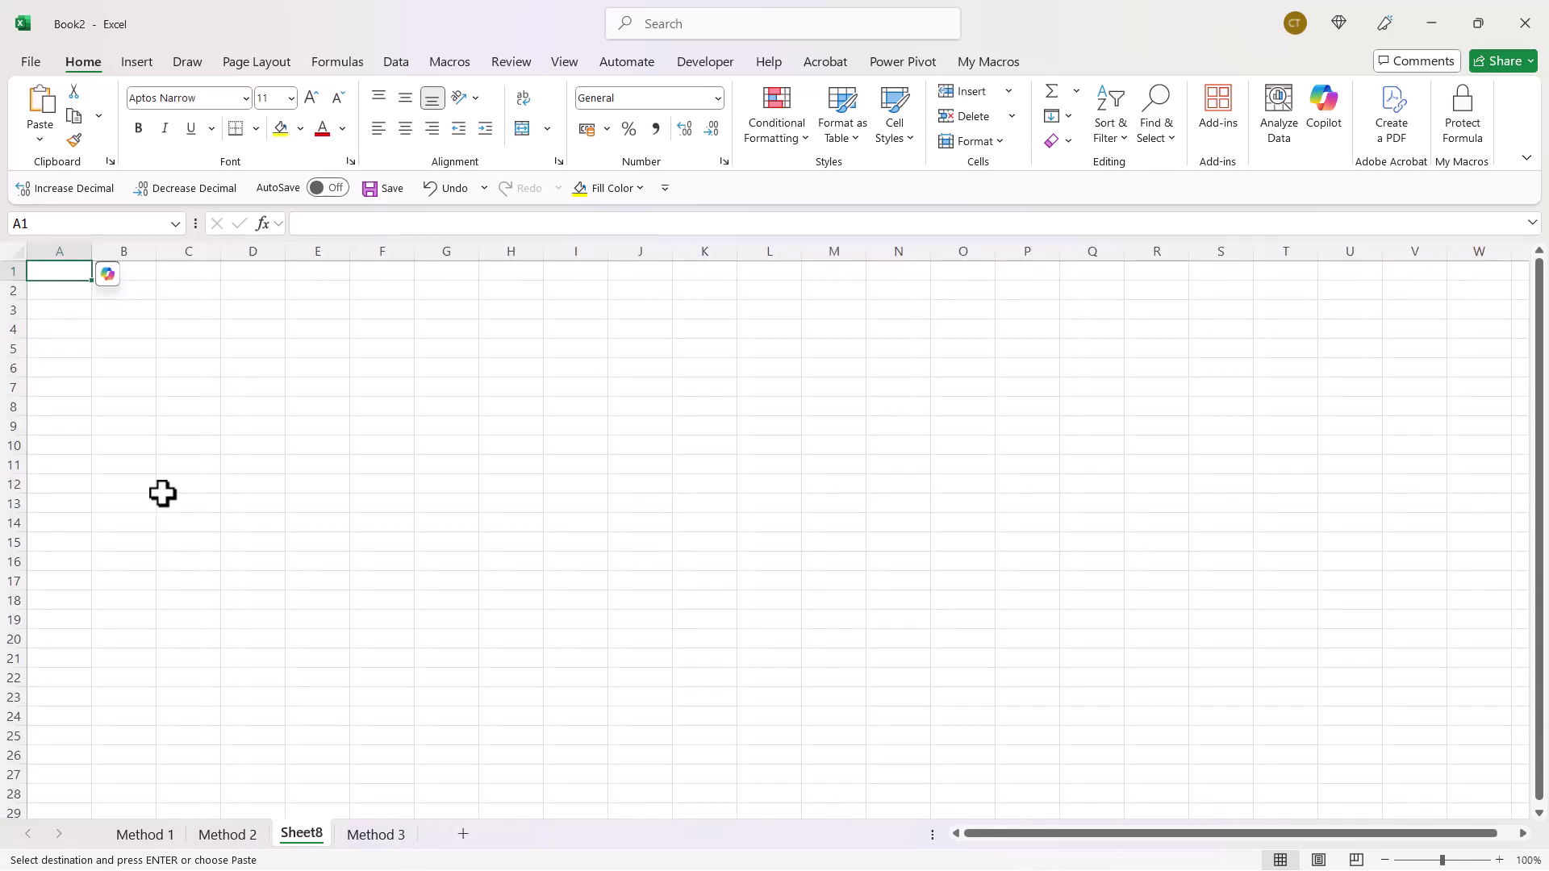
key("ctrl+v")
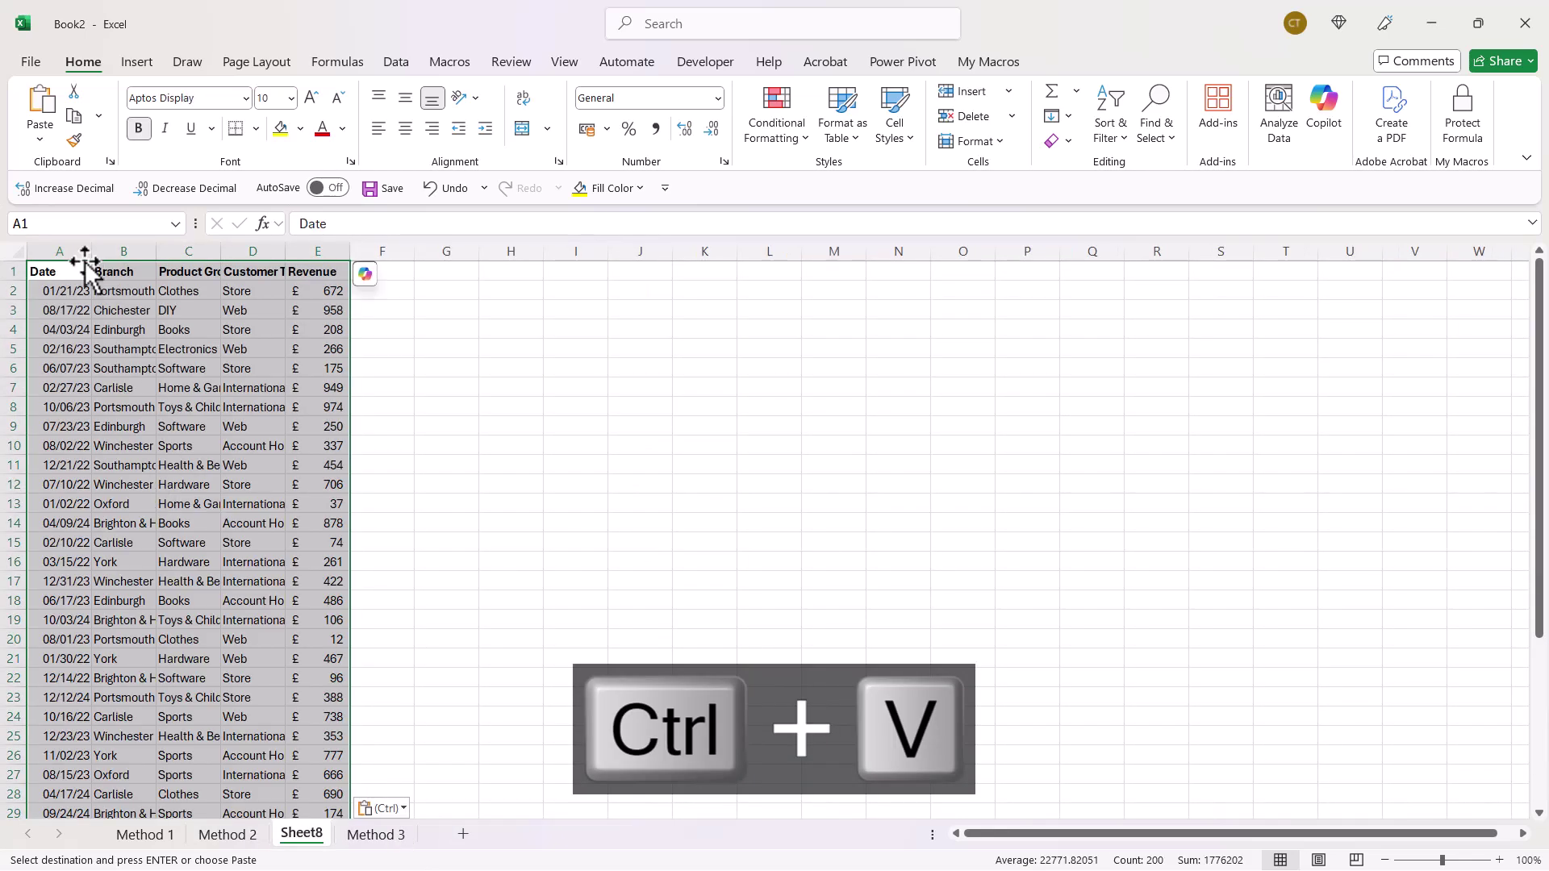
Step: AutoFit columns A–E of Sheet8 to their contents
left_click_drag(74, 251, 343, 258)
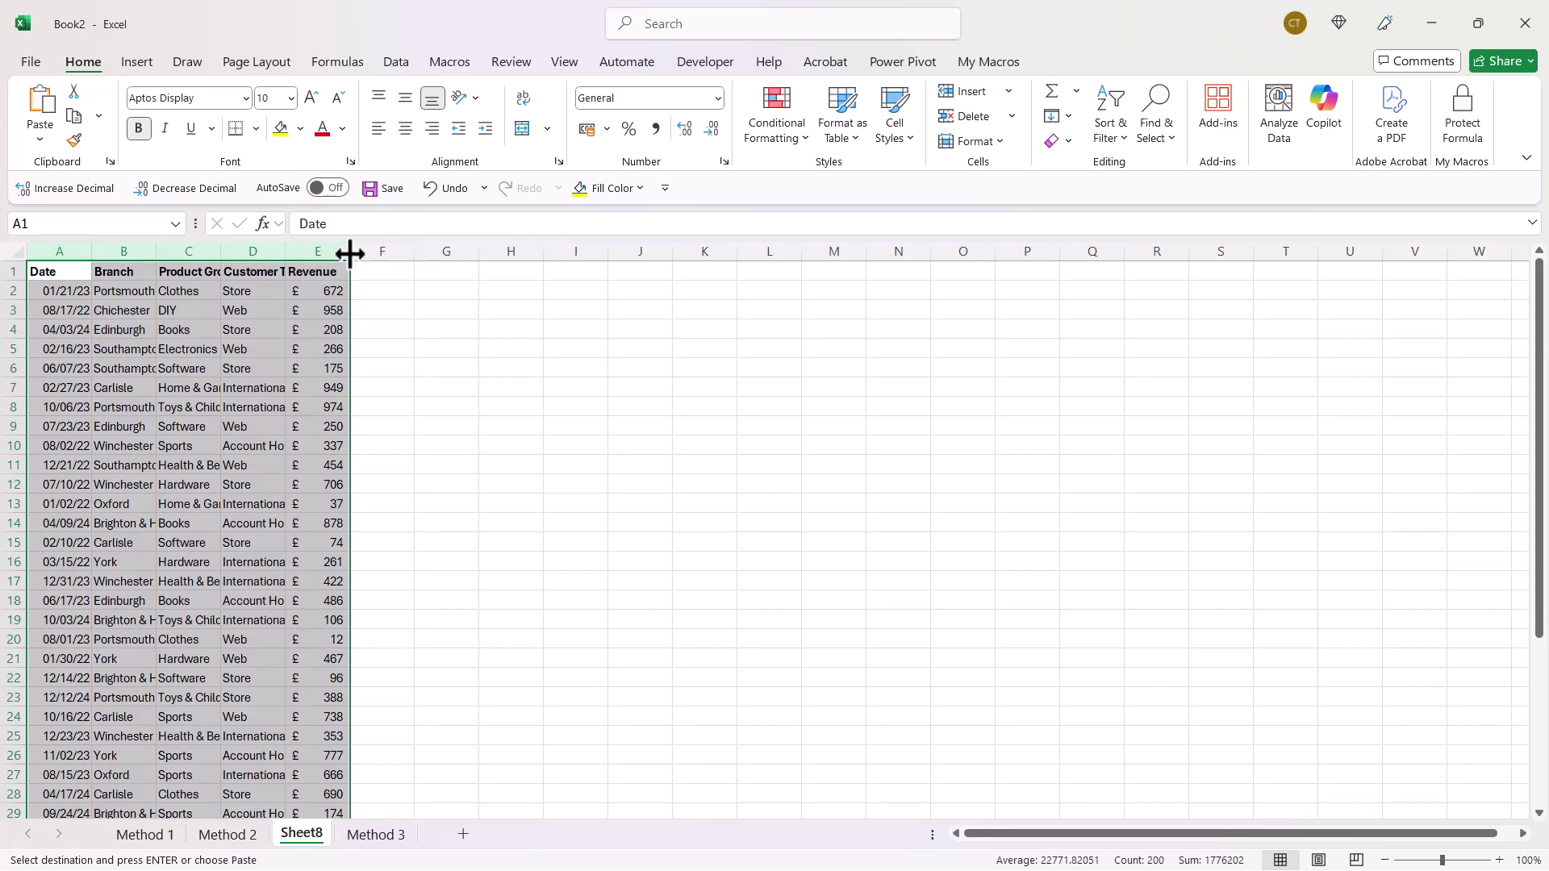
double_click(349, 253)
left_click(145, 389)
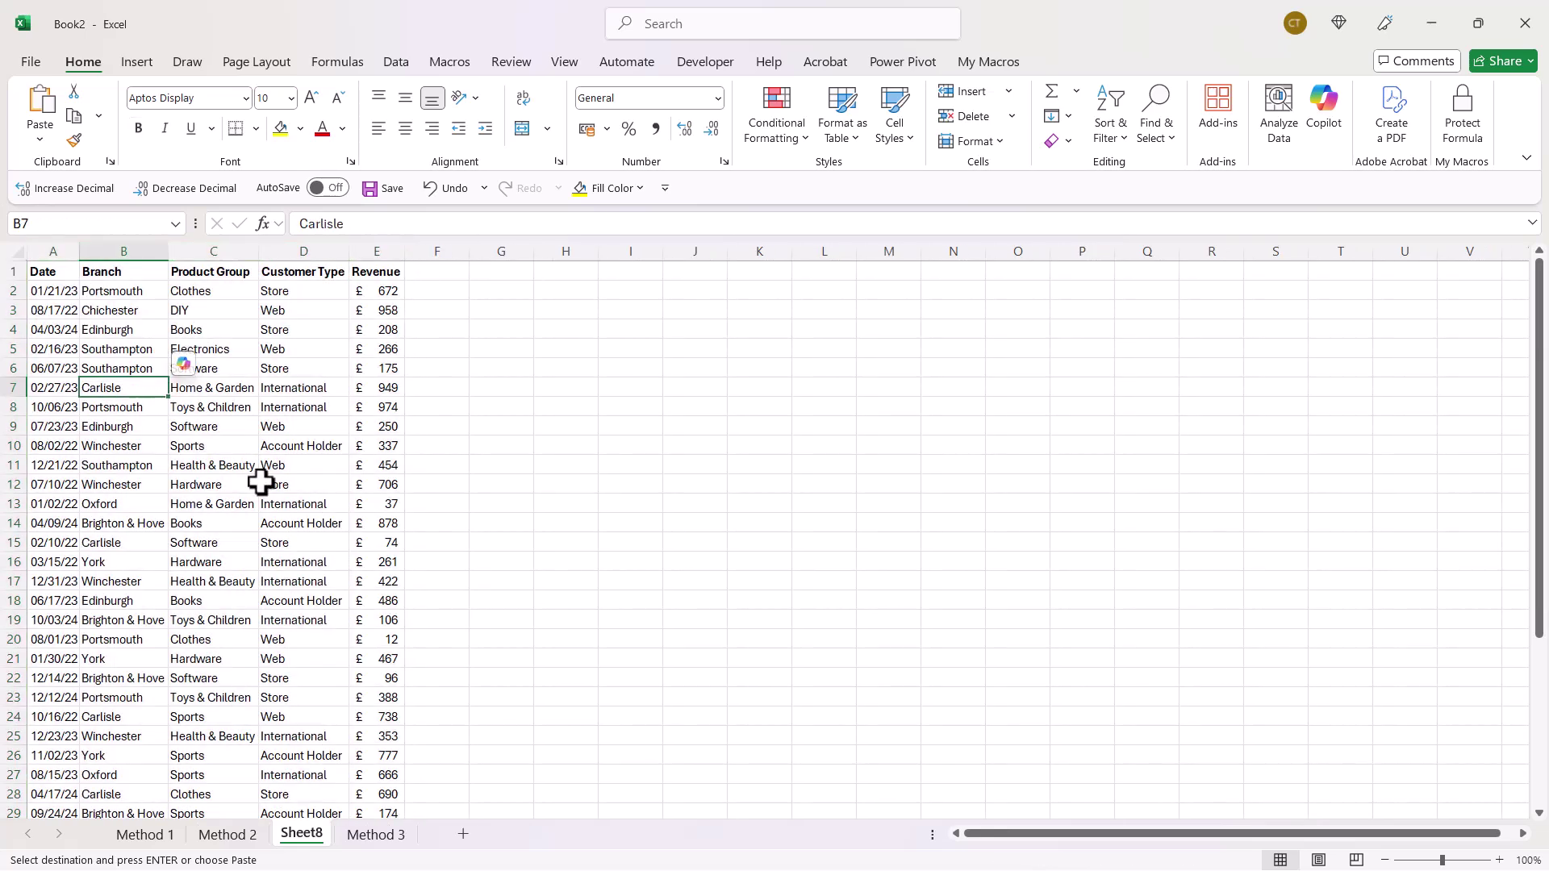
Step: Make Method 3's A1:E40 range a headed table via Data > From Table/Range
left_click(375, 836)
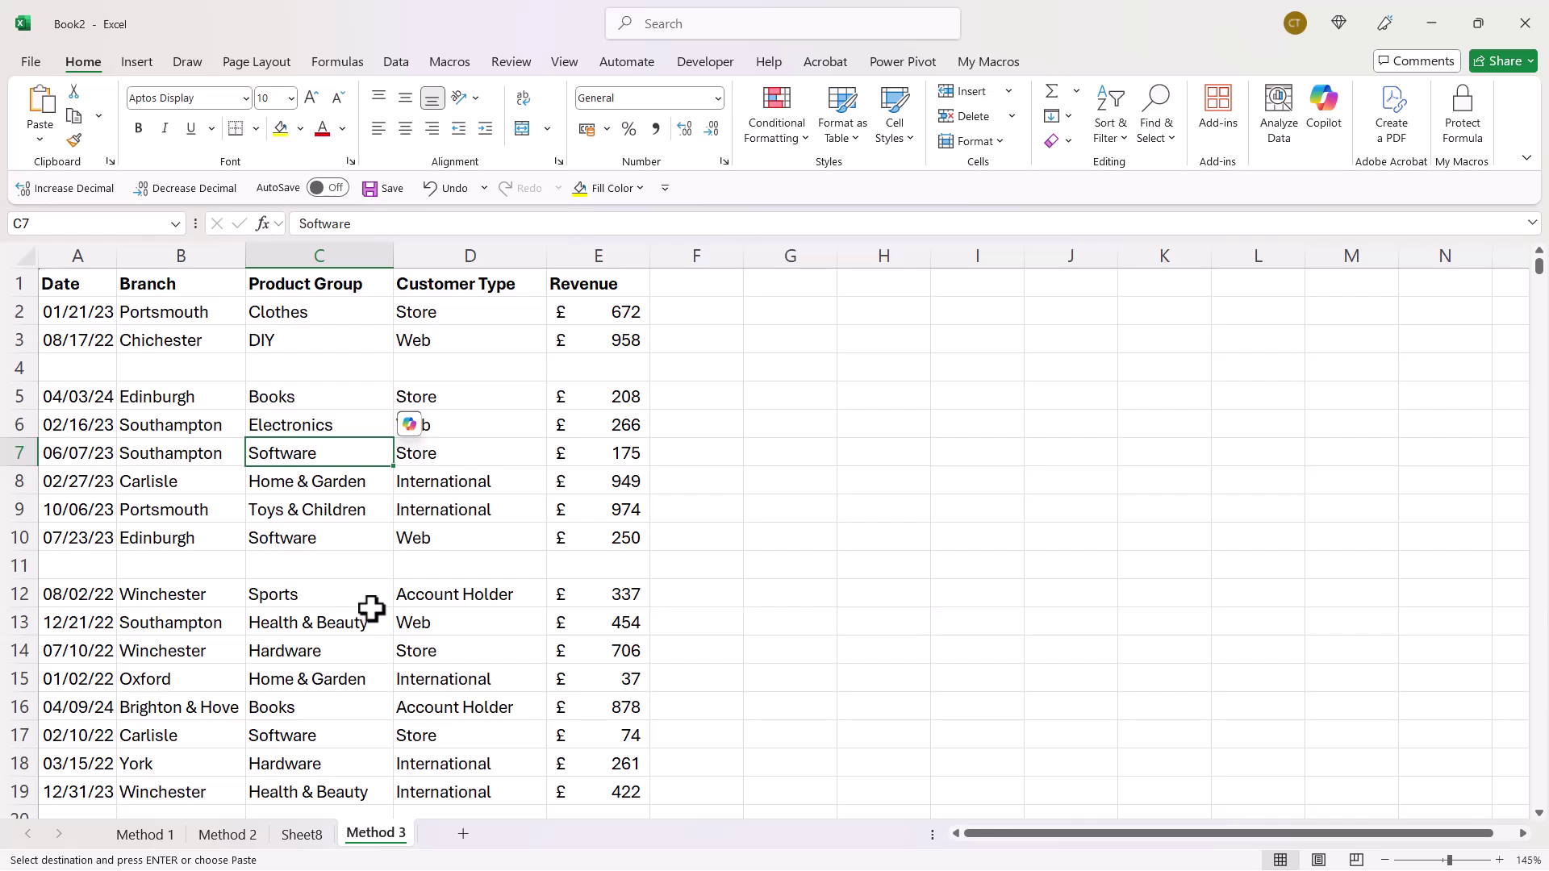
left_click_drag(56, 277, 578, 667)
scroll(540, 581, "up", 9)
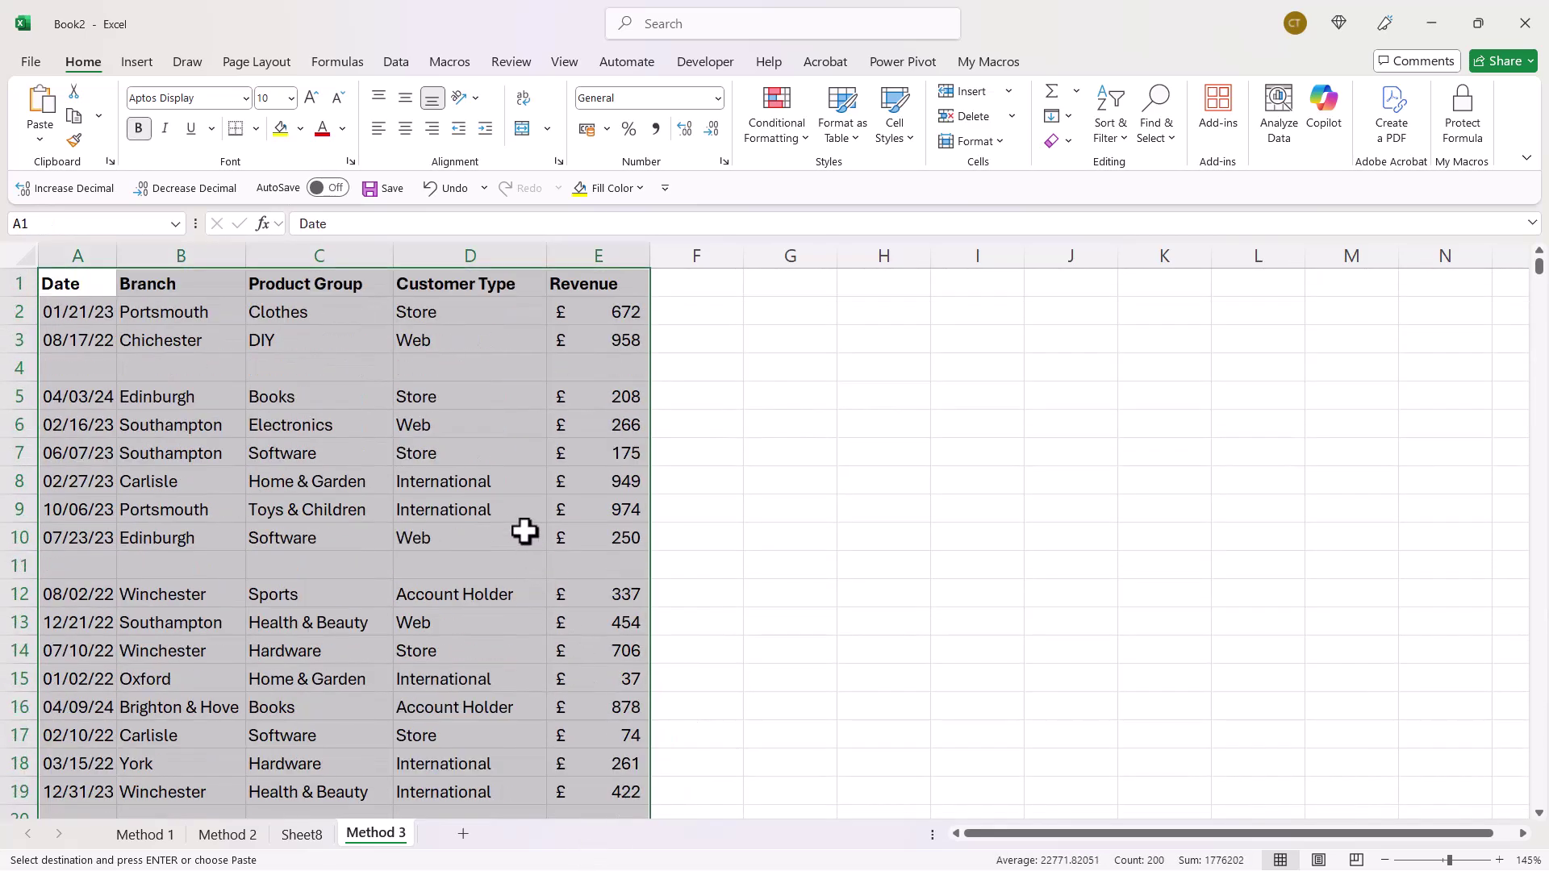
left_click(397, 62)
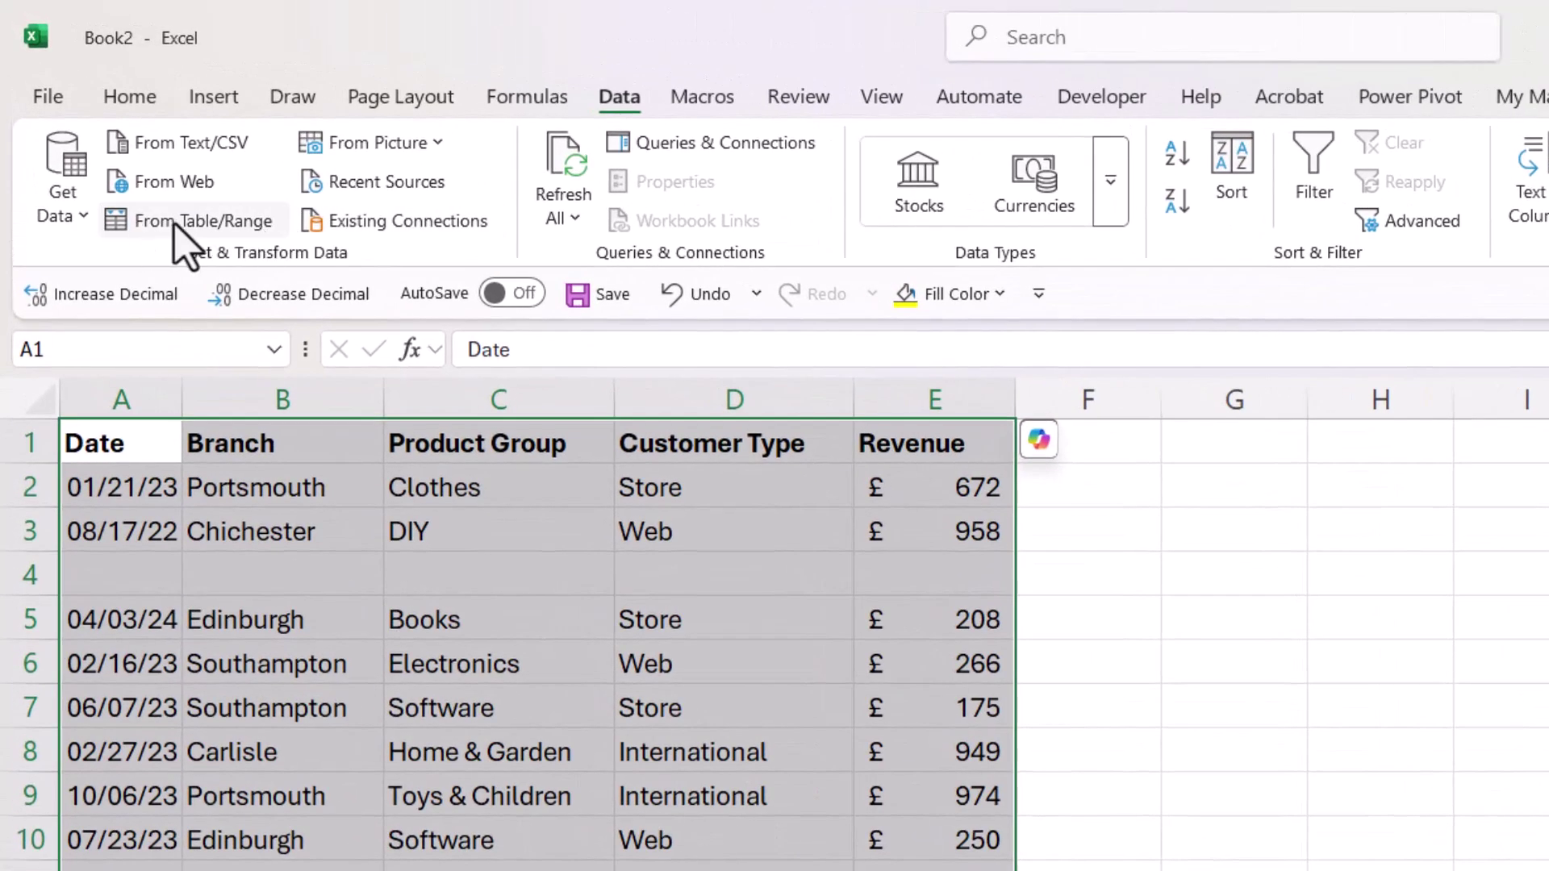
left_click(214, 223)
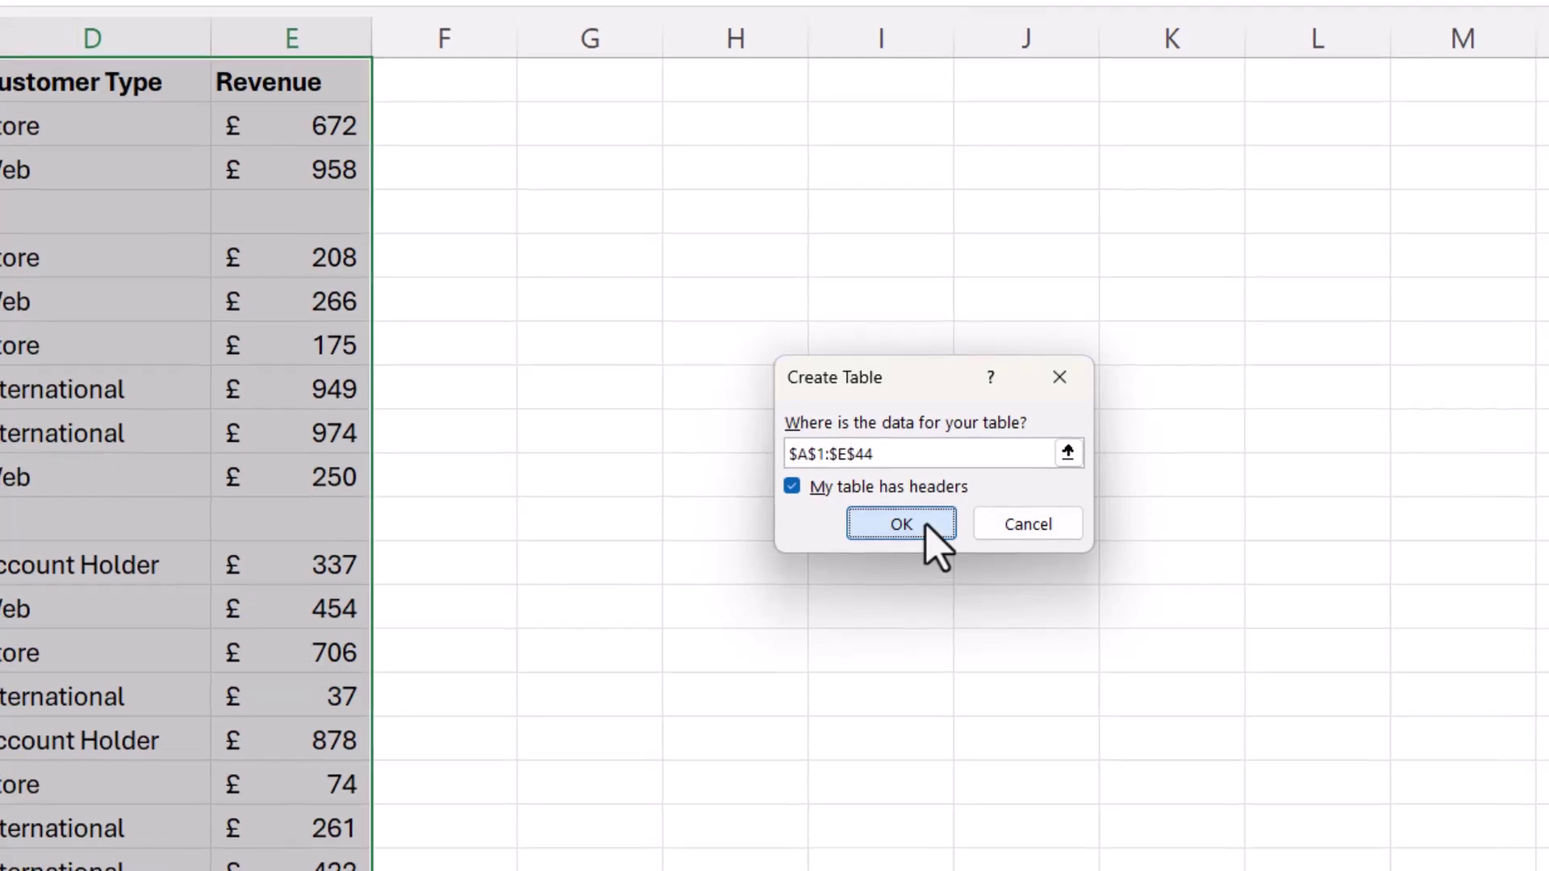
left_click(926, 525)
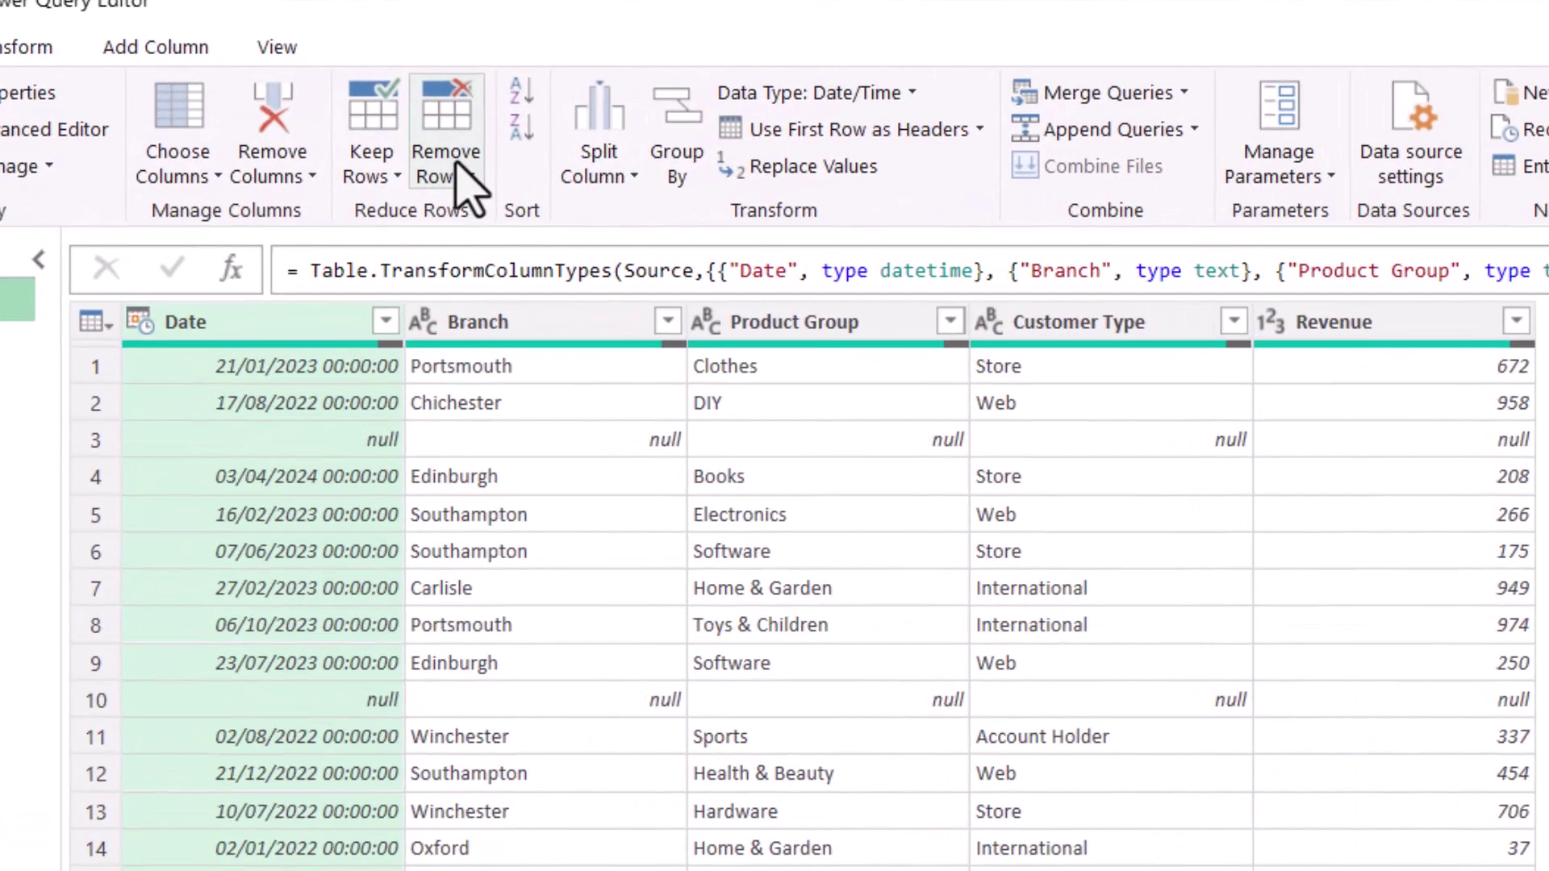
Step: Apply Remove Blank Rows to Table3 and Close & Load the 39-row result
left_click(434, 198)
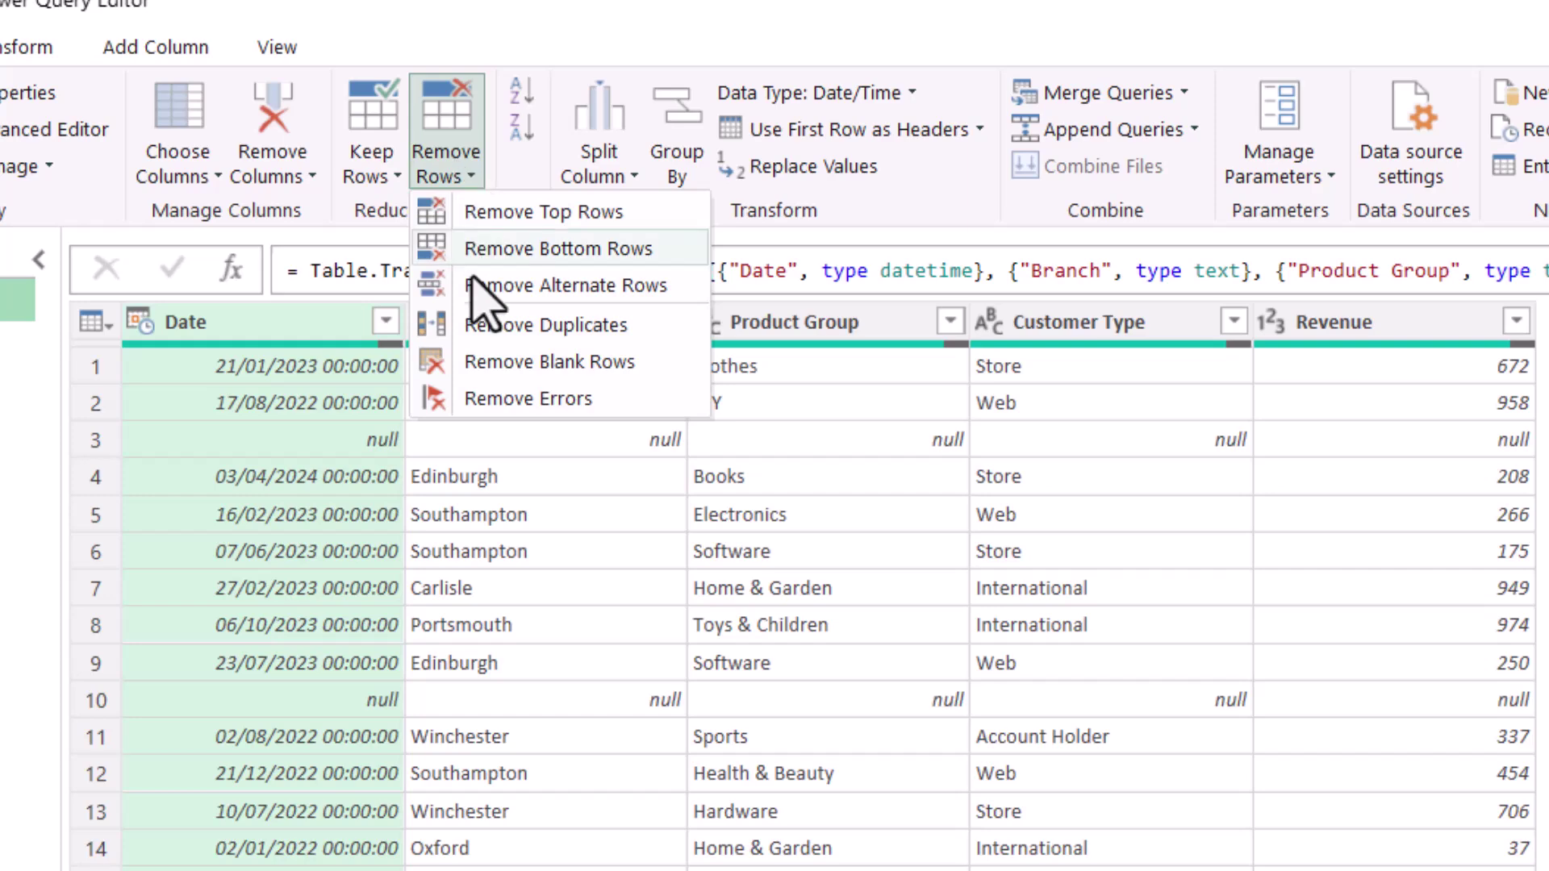
left_click(474, 373)
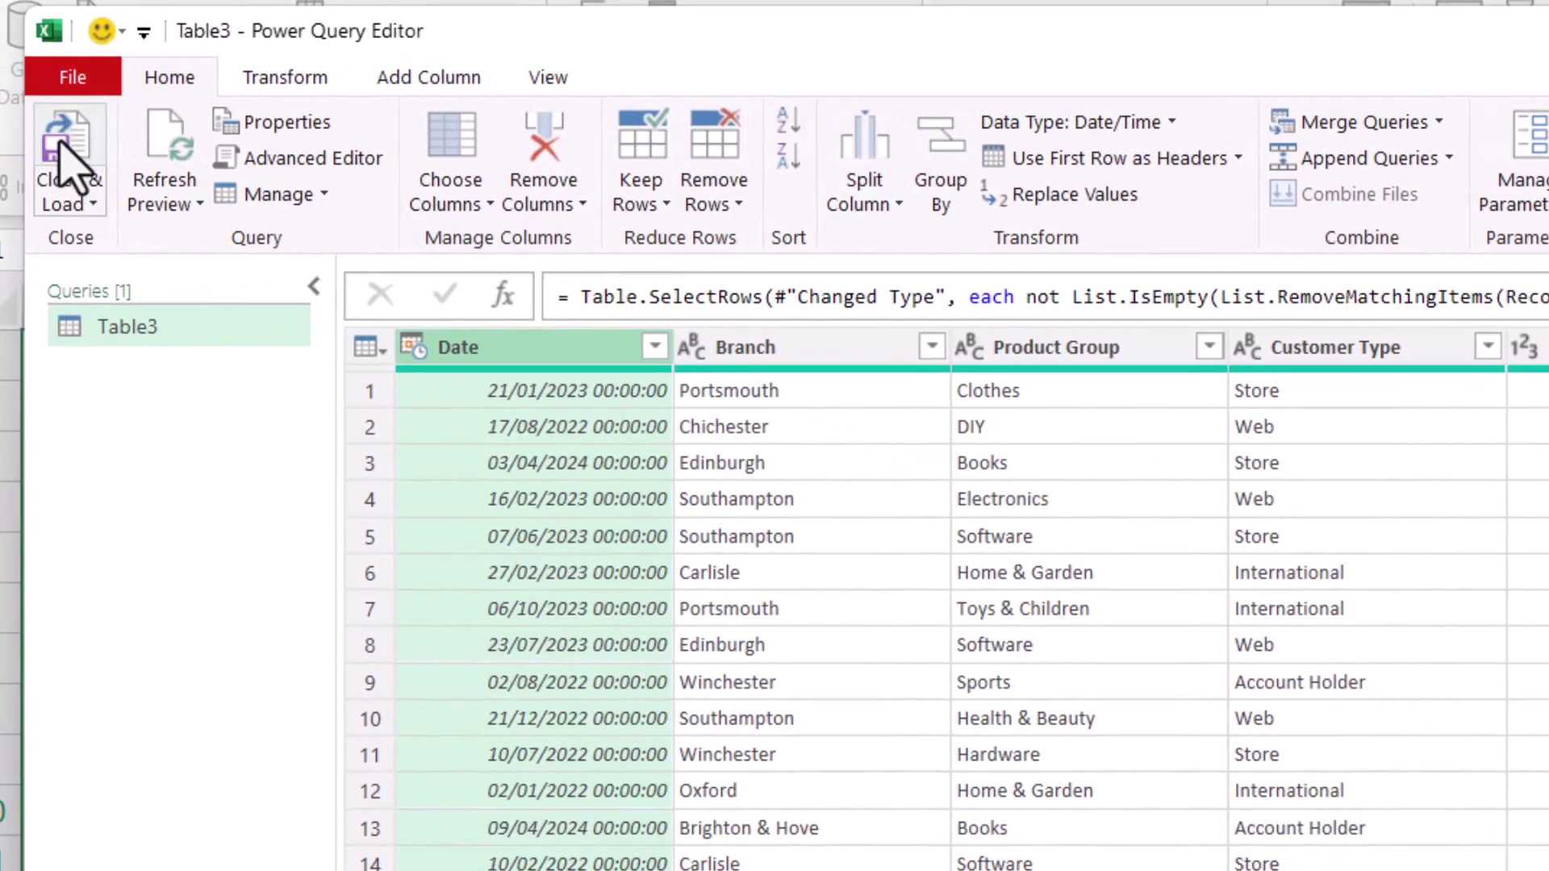
left_click(81, 143)
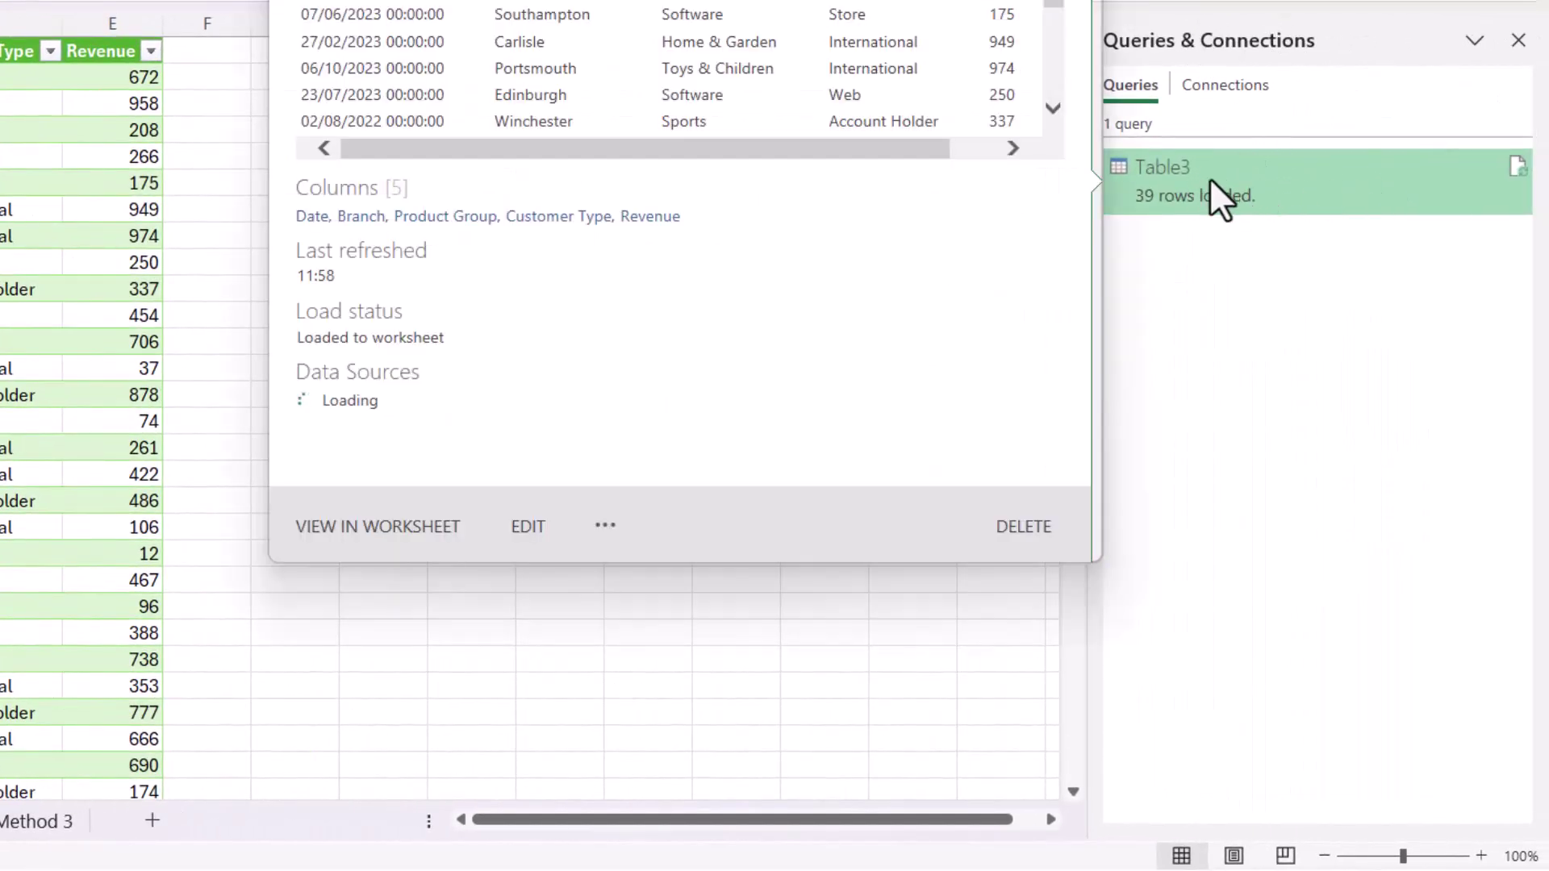
Step: Edit the Table3 query from the Queries & Connections pane
right_click(1266, 179)
left_click(1310, 256)
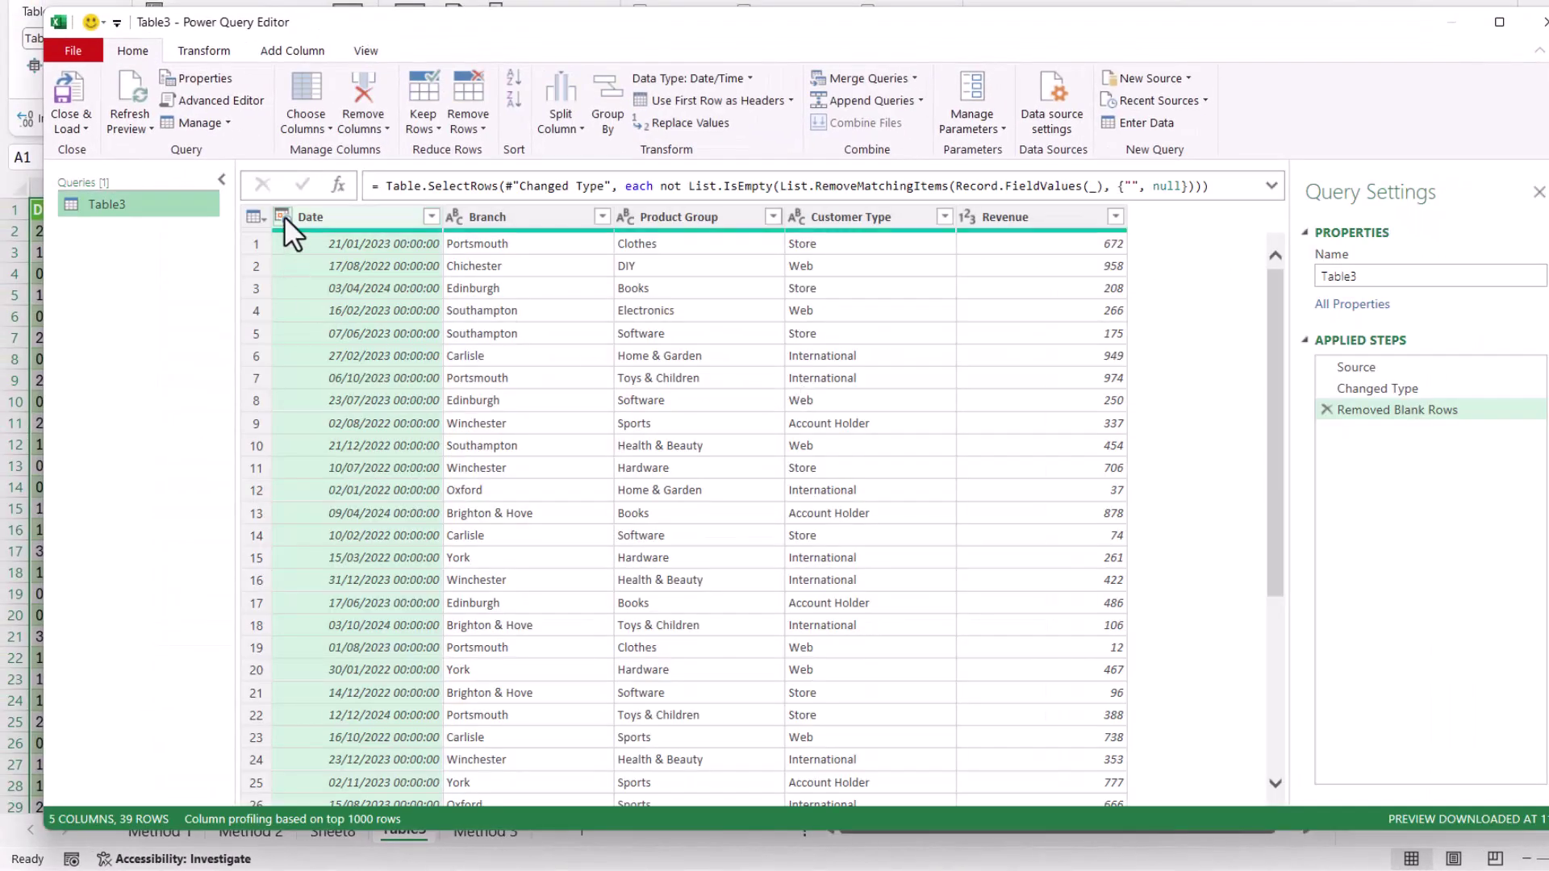
Step: Retype Table3's Date column as Date and Close & Load the query
left_click(282, 216)
left_click(282, 216)
left_click(282, 216)
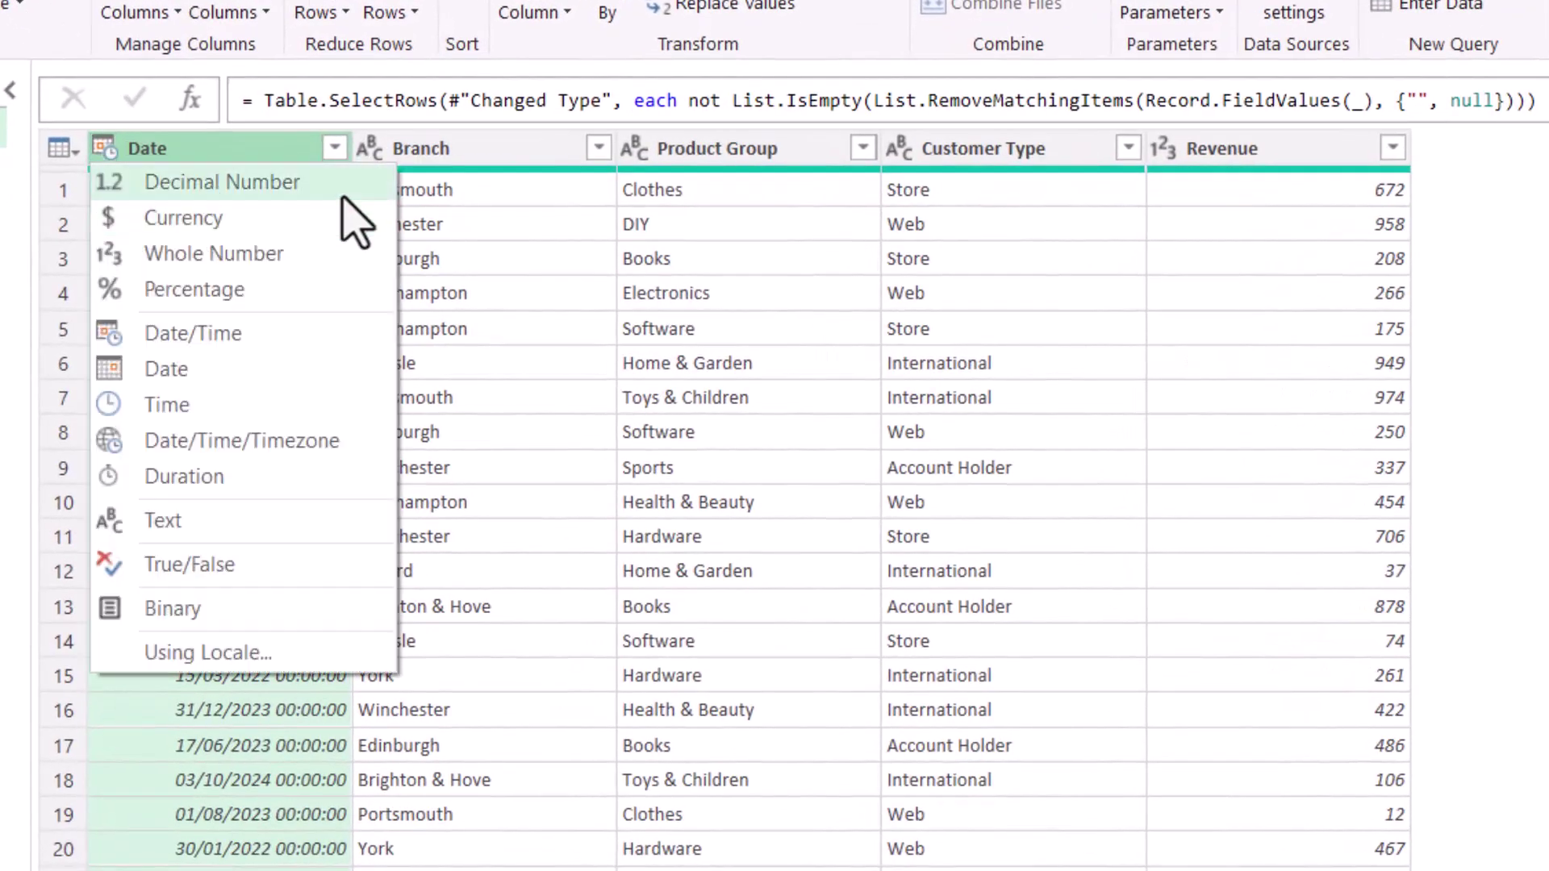
left_click(130, 369)
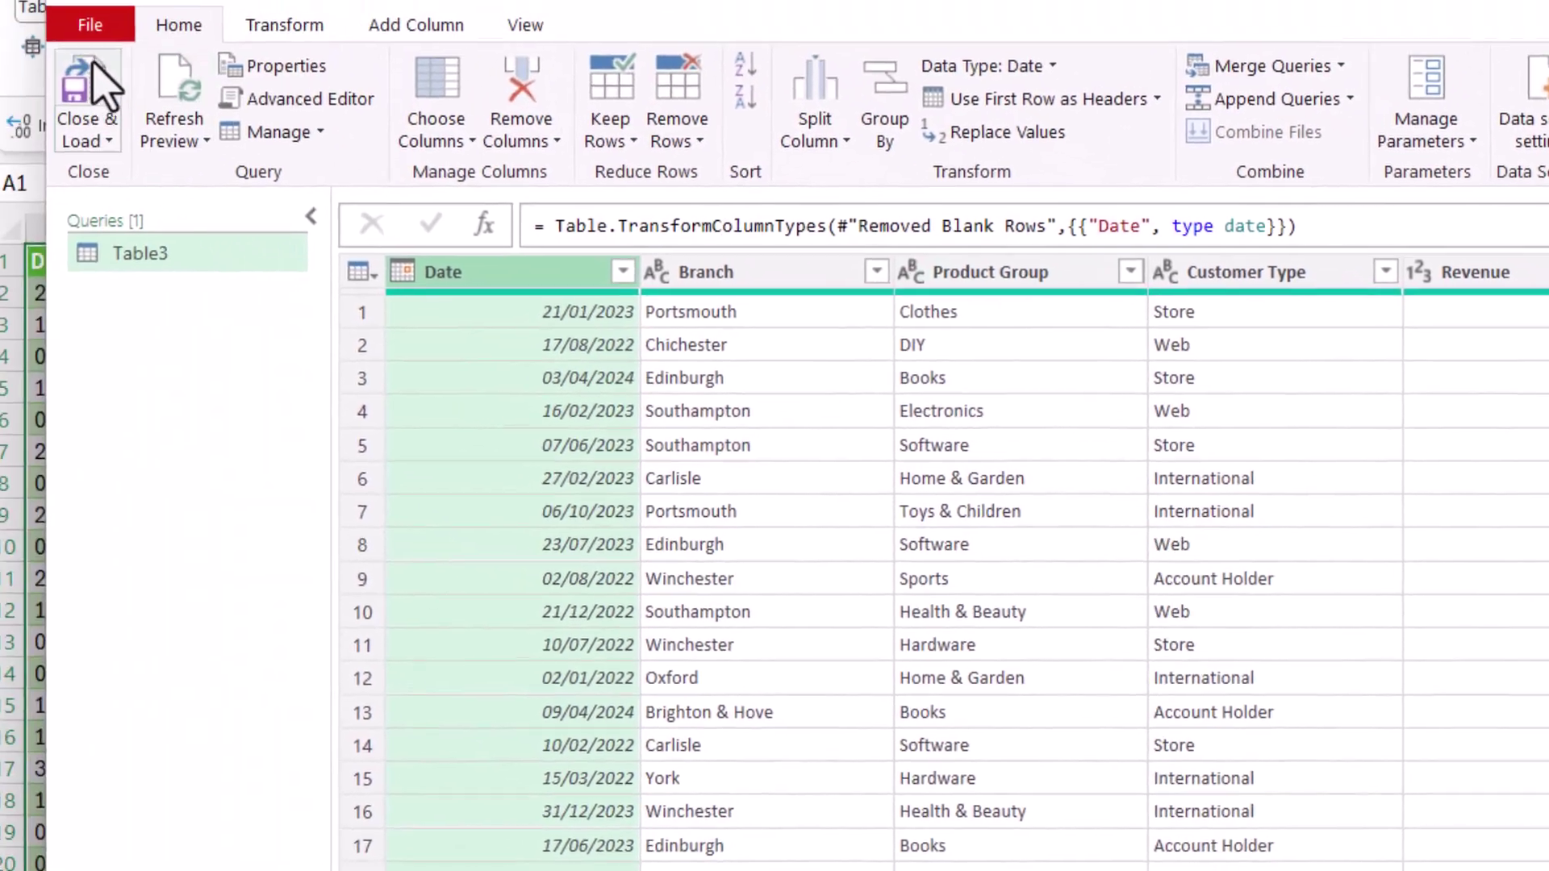
left_click(93, 64)
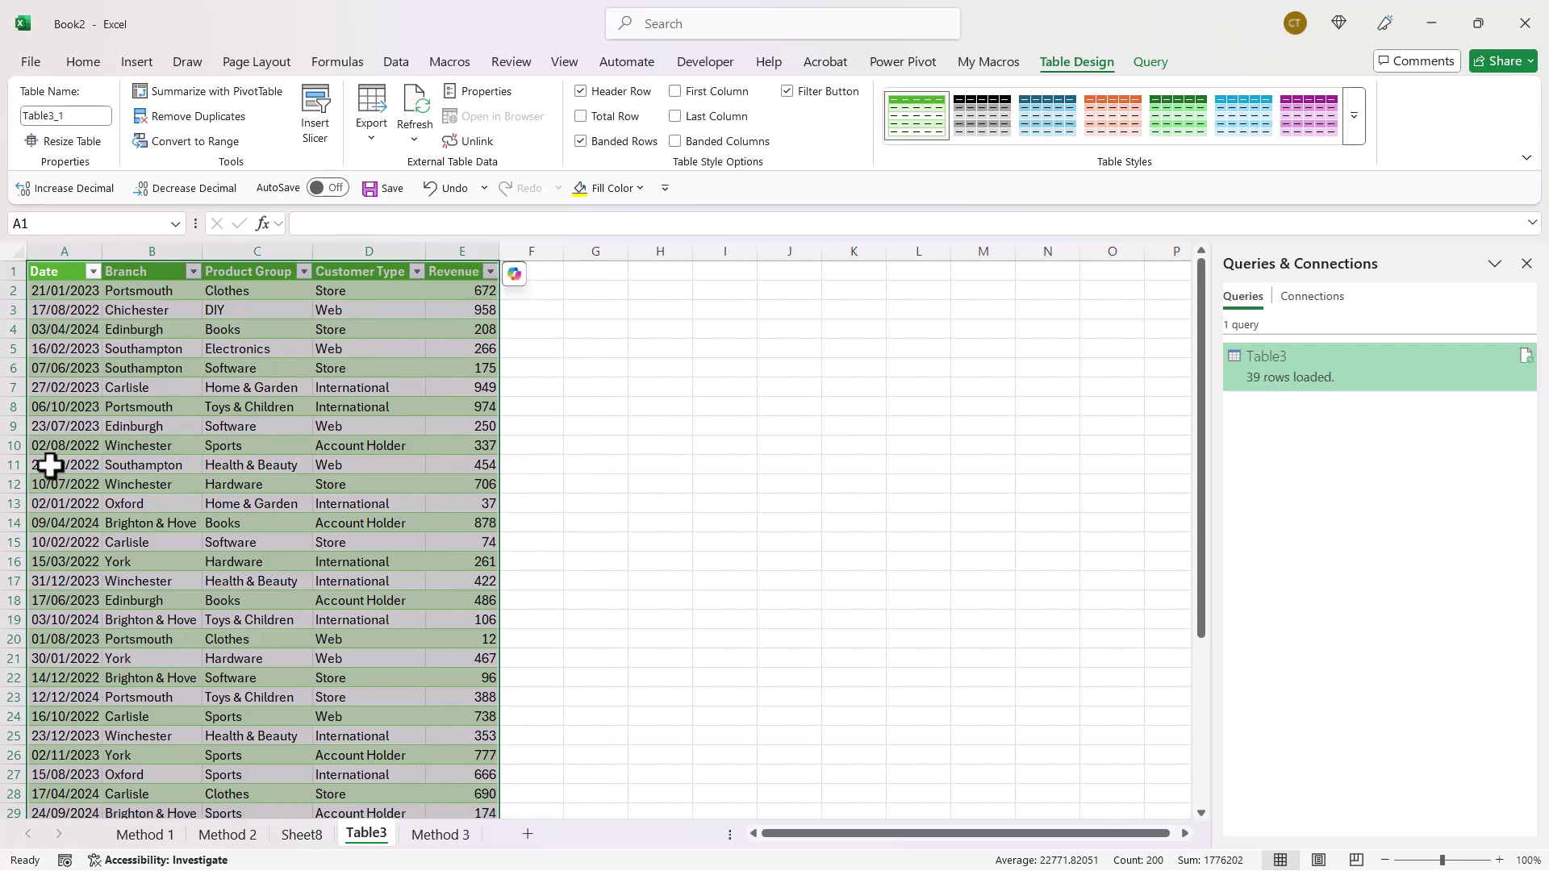
Step: View Method 3, return to the Table3 sheet, and refresh it via Table Design > Refresh
left_click(440, 834)
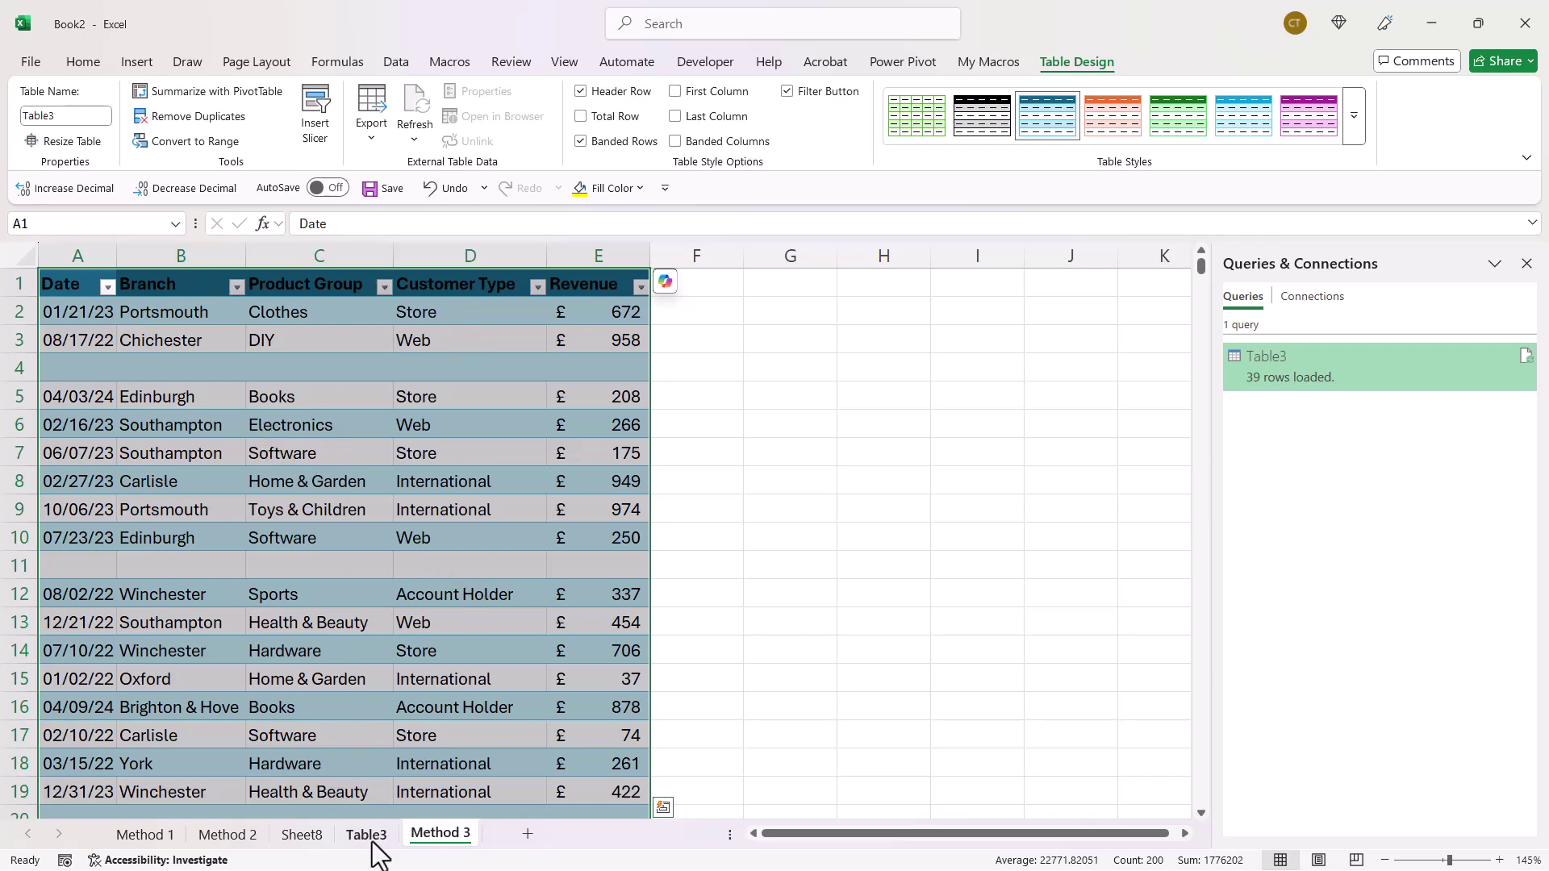
left_click(368, 835)
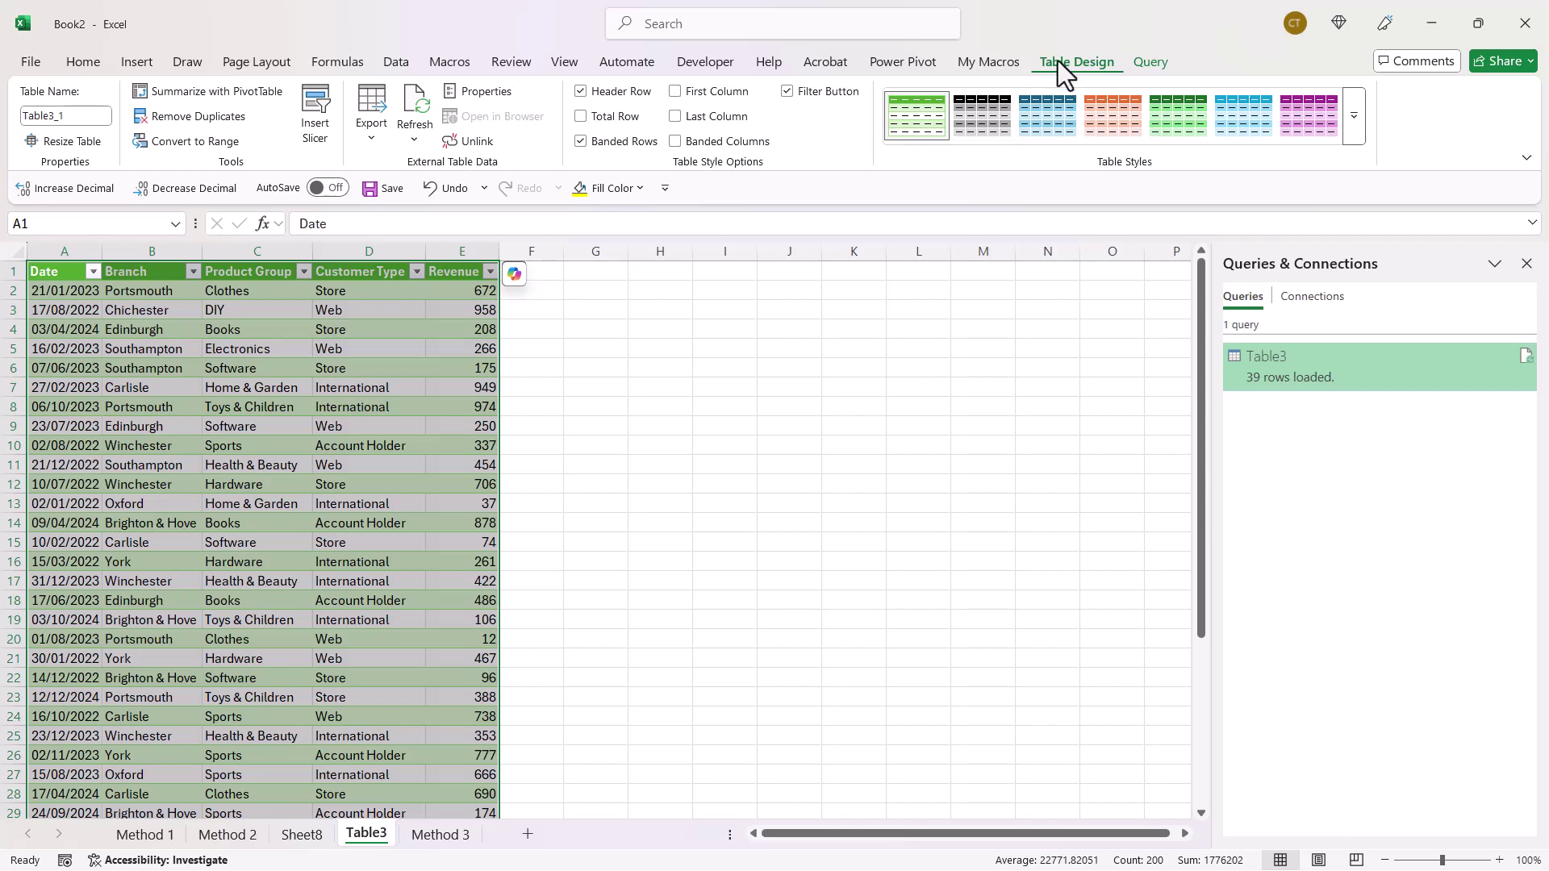
left_click(424, 102)
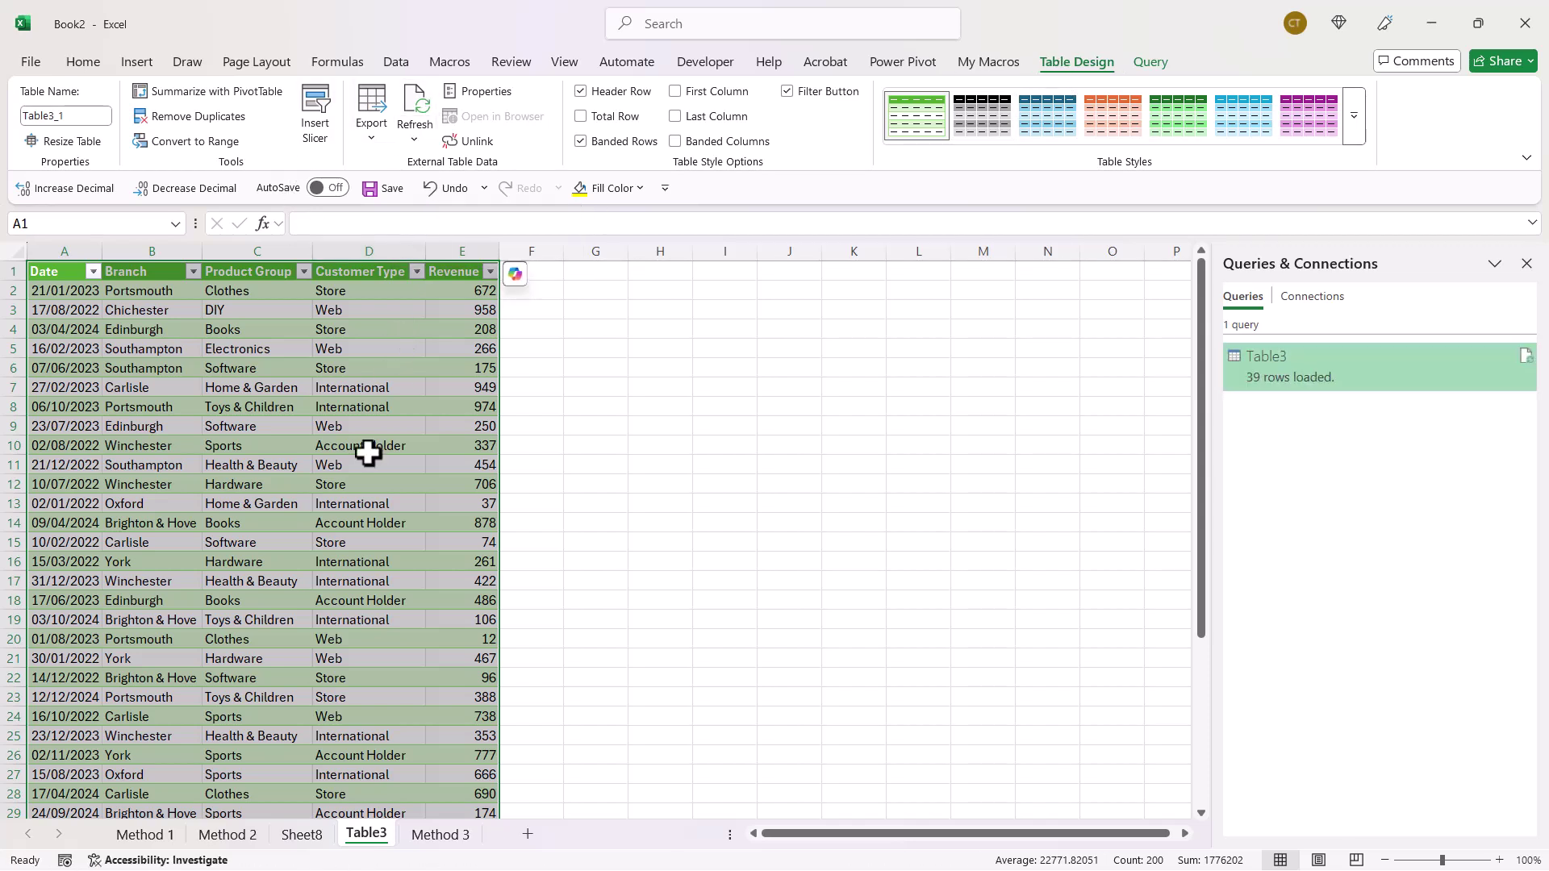